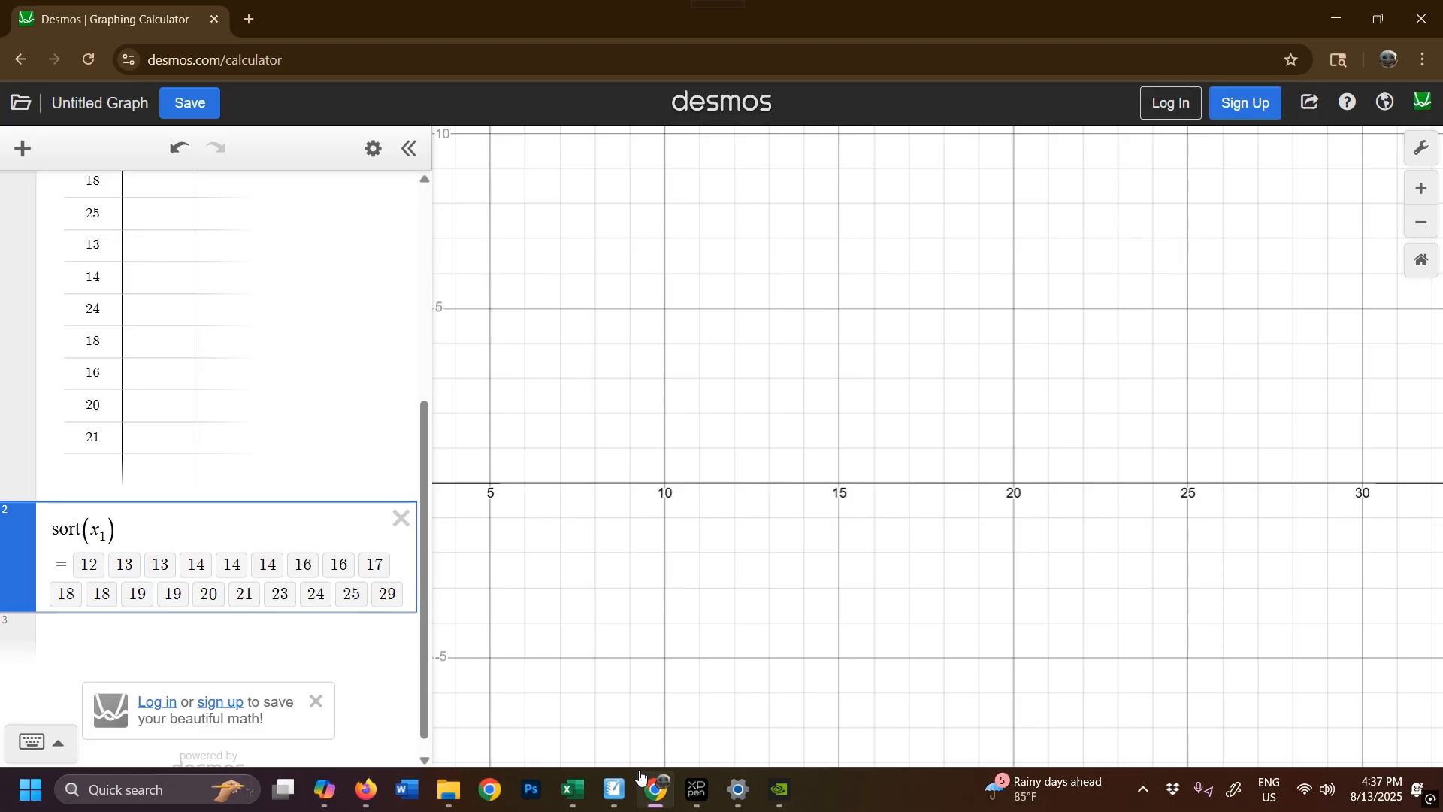
Step: Switch to SMART Notebook, open the percentile and z-score example page, and handwrite the fraction 3/19 followed by an equals sign for 14
{"action": "left_click", "coordinate": [618, 785]}
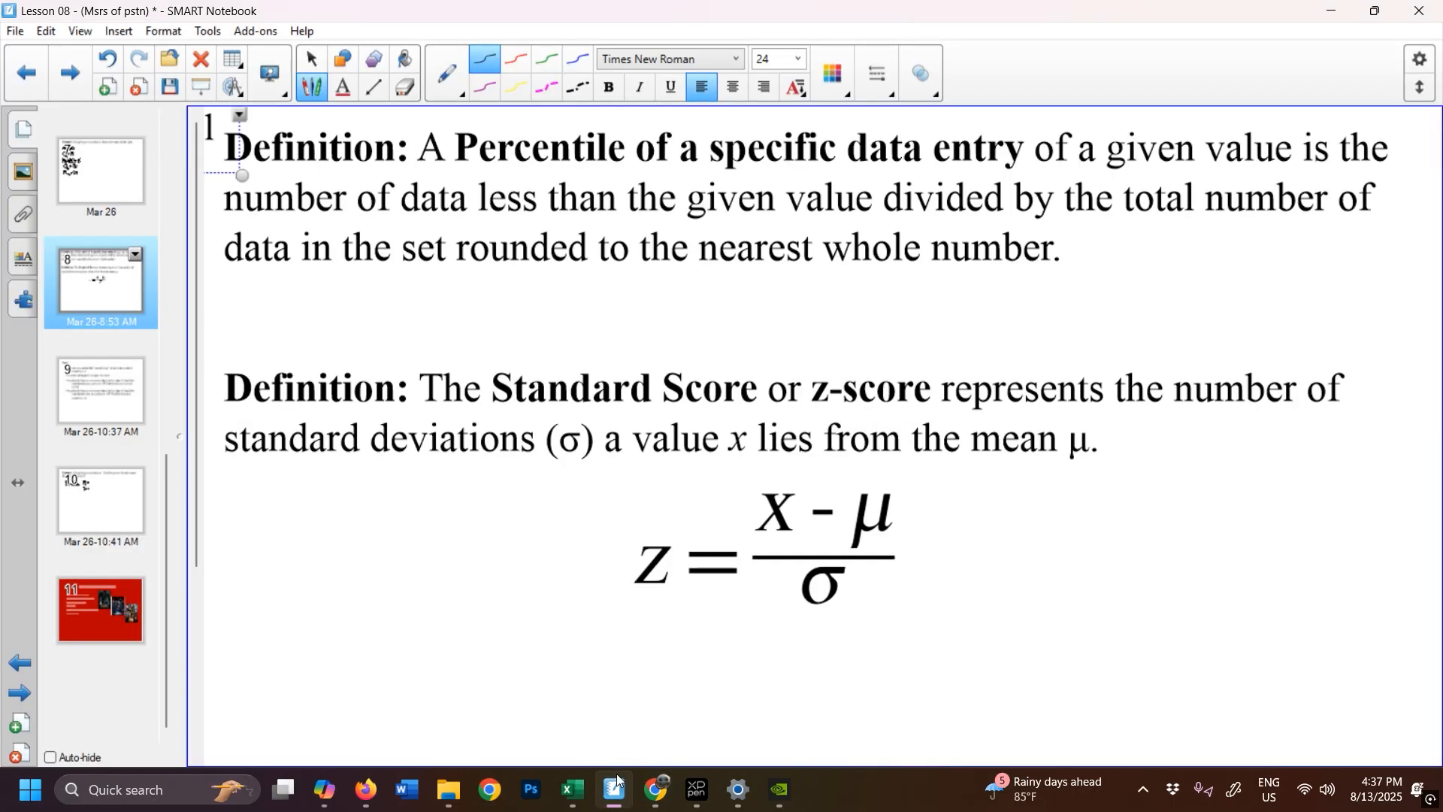
{"action": "left_click", "coordinate": [97, 524]}
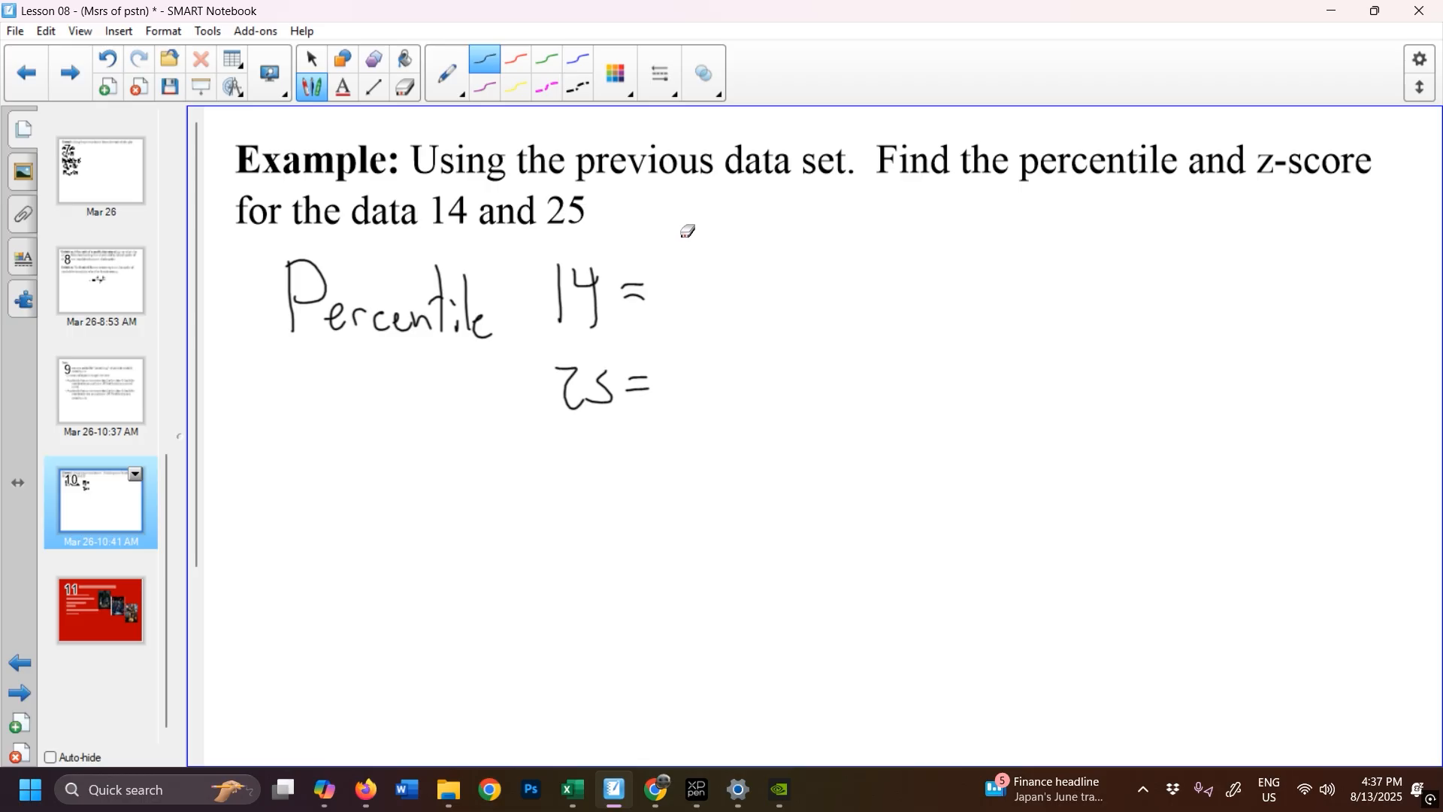
{"action": "mouse_move", "coordinate": [687, 234]}
{"action": "left_mouse_down"}
{"action": "mouse_move", "coordinate": [706, 239]}
{"action": "mouse_move", "coordinate": [688, 268]}
{"action": "mouse_move", "coordinate": [725, 281]}
{"action": "mouse_move", "coordinate": [691, 302]}
{"action": "mouse_move", "coordinate": [691, 329]}
{"action": "left_mouse_up"}
{"action": "left_click_drag", "start_coordinate": [718, 299], "coordinate": [717, 332]}
{"action": "left_click_drag", "start_coordinate": [742, 277], "coordinate": [763, 274]}
{"action": "left_click_drag", "start_coordinate": [736, 287], "coordinate": [763, 284]}
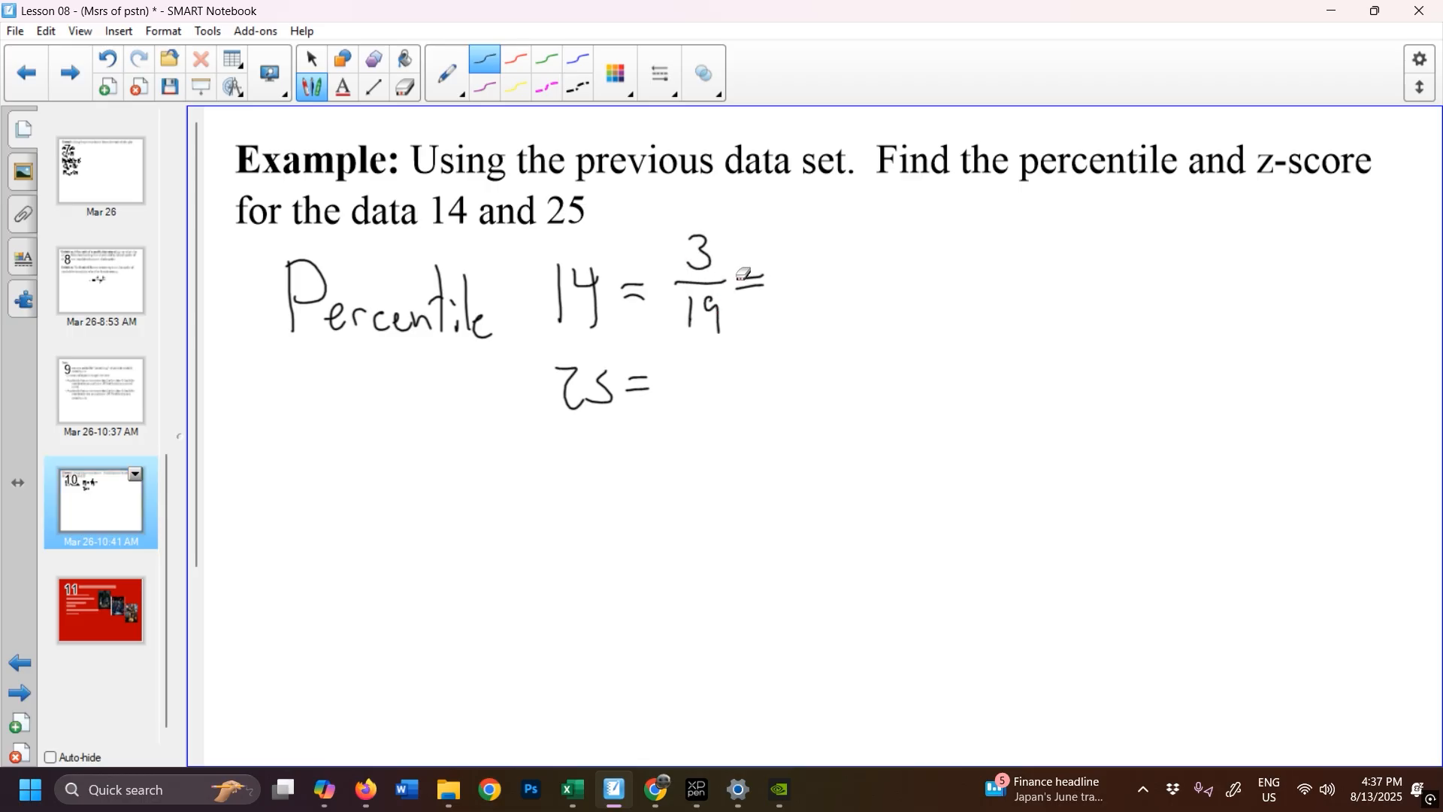
Step: Switch to Desmos and calculate 3/19 in a new expression below the sorted list
{"action": "left_click", "coordinate": [655, 789]}
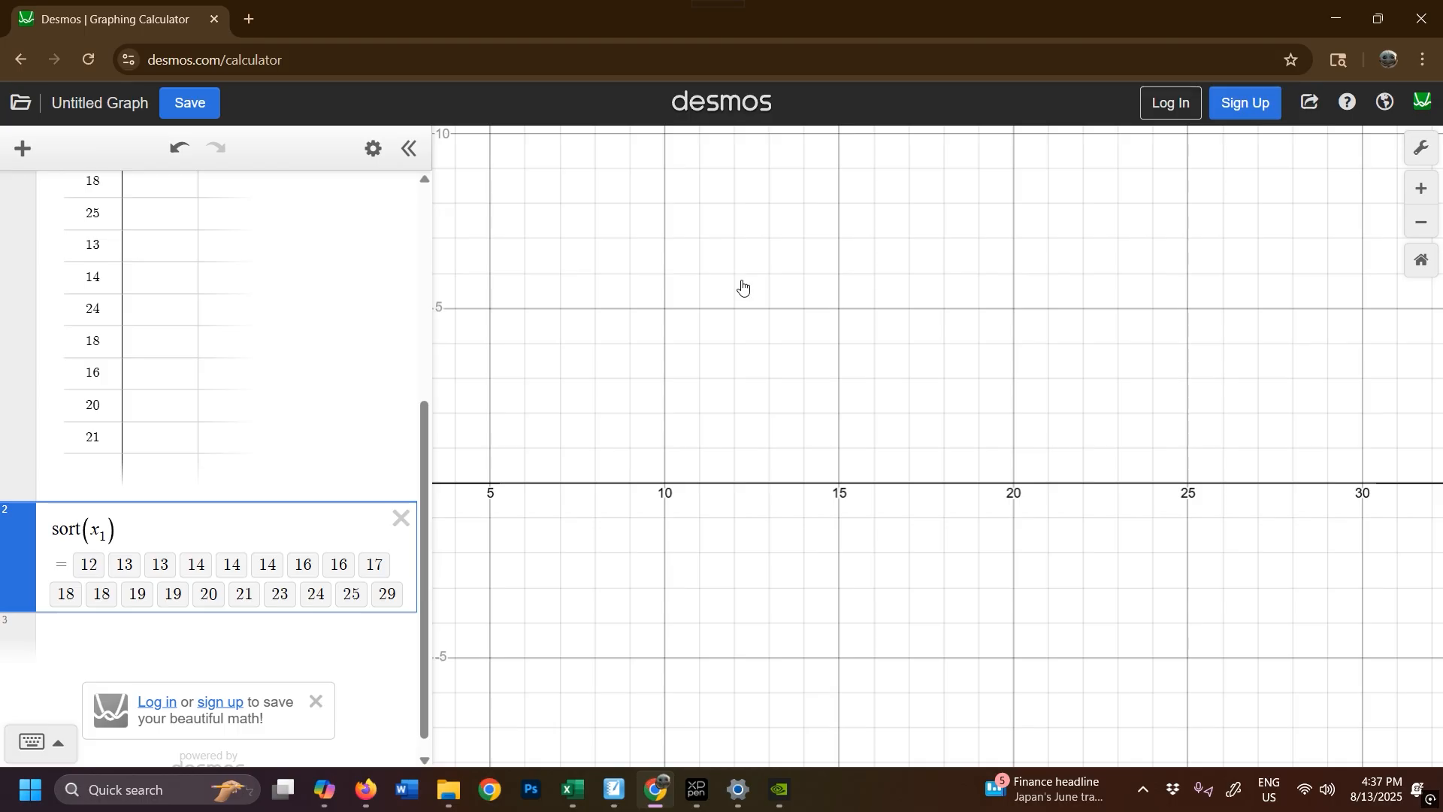
{"action": "key", "text": "Return"}
{"action": "type", "text": "3/19"}
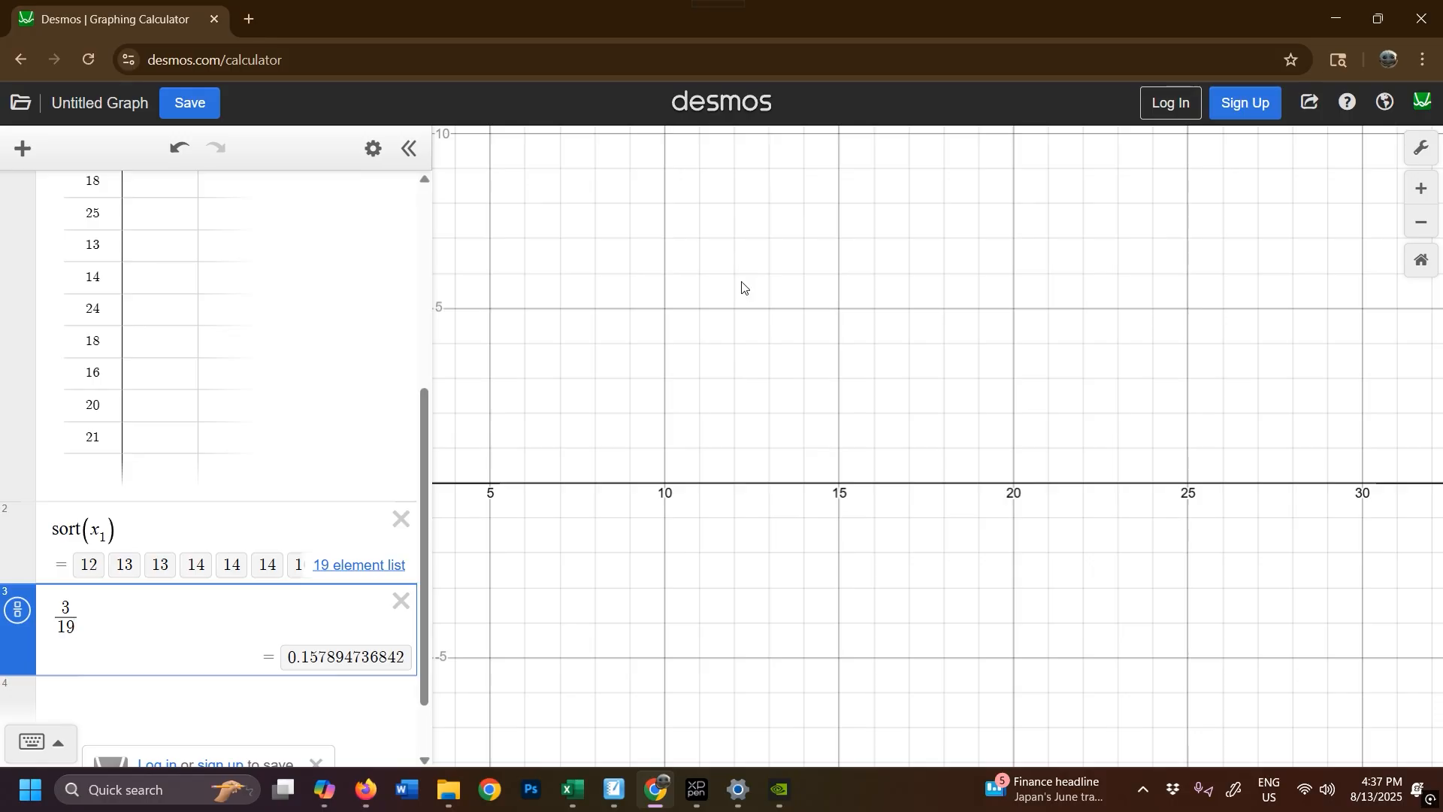
Step: Return to SMART Notebook and handwrite "16th Percentile" as the result for 14
{"action": "key", "text": "alt+Tab"}
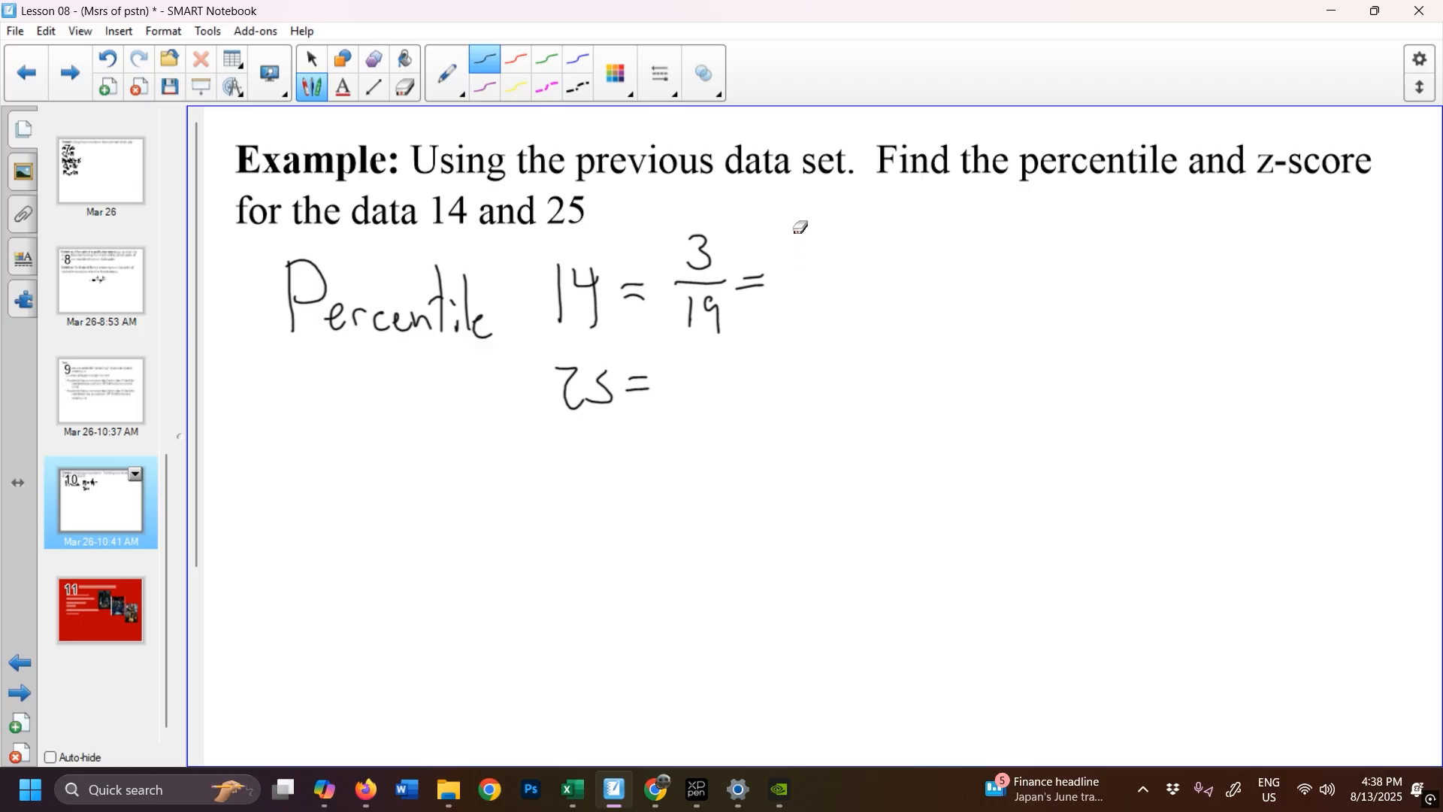
{"action": "left_click_drag", "start_coordinate": [798, 256], "coordinate": [796, 306]}
{"action": "mouse_move", "coordinate": [821, 257]}
{"action": "left_mouse_down"}
{"action": "mouse_move", "coordinate": [804, 284]}
{"action": "mouse_move", "coordinate": [836, 270]}
{"action": "left_mouse_up"}
{"action": "left_click_drag", "start_coordinate": [829, 257], "coordinate": [842, 256]}
{"action": "left_click_drag", "start_coordinate": [848, 248], "coordinate": [885, 305]}
{"action": "mouse_move", "coordinate": [887, 251]}
{"action": "left_mouse_down"}
{"action": "mouse_move", "coordinate": [890, 278]}
{"action": "mouse_move", "coordinate": [922, 302]}
{"action": "left_mouse_up"}
{"action": "left_click_drag", "start_coordinate": [927, 302], "coordinate": [937, 285]}
{"action": "mouse_move", "coordinate": [952, 286]}
{"action": "left_mouse_down"}
{"action": "mouse_move", "coordinate": [953, 302]}
{"action": "mouse_move", "coordinate": [990, 304]}
{"action": "left_mouse_up"}
{"action": "left_click_drag", "start_coordinate": [1004, 233], "coordinate": [1002, 304]}
{"action": "mouse_move", "coordinate": [990, 279]}
{"action": "left_mouse_down"}
{"action": "mouse_move", "coordinate": [1013, 277]}
{"action": "mouse_move", "coordinate": [1020, 296]}
{"action": "left_mouse_up"}
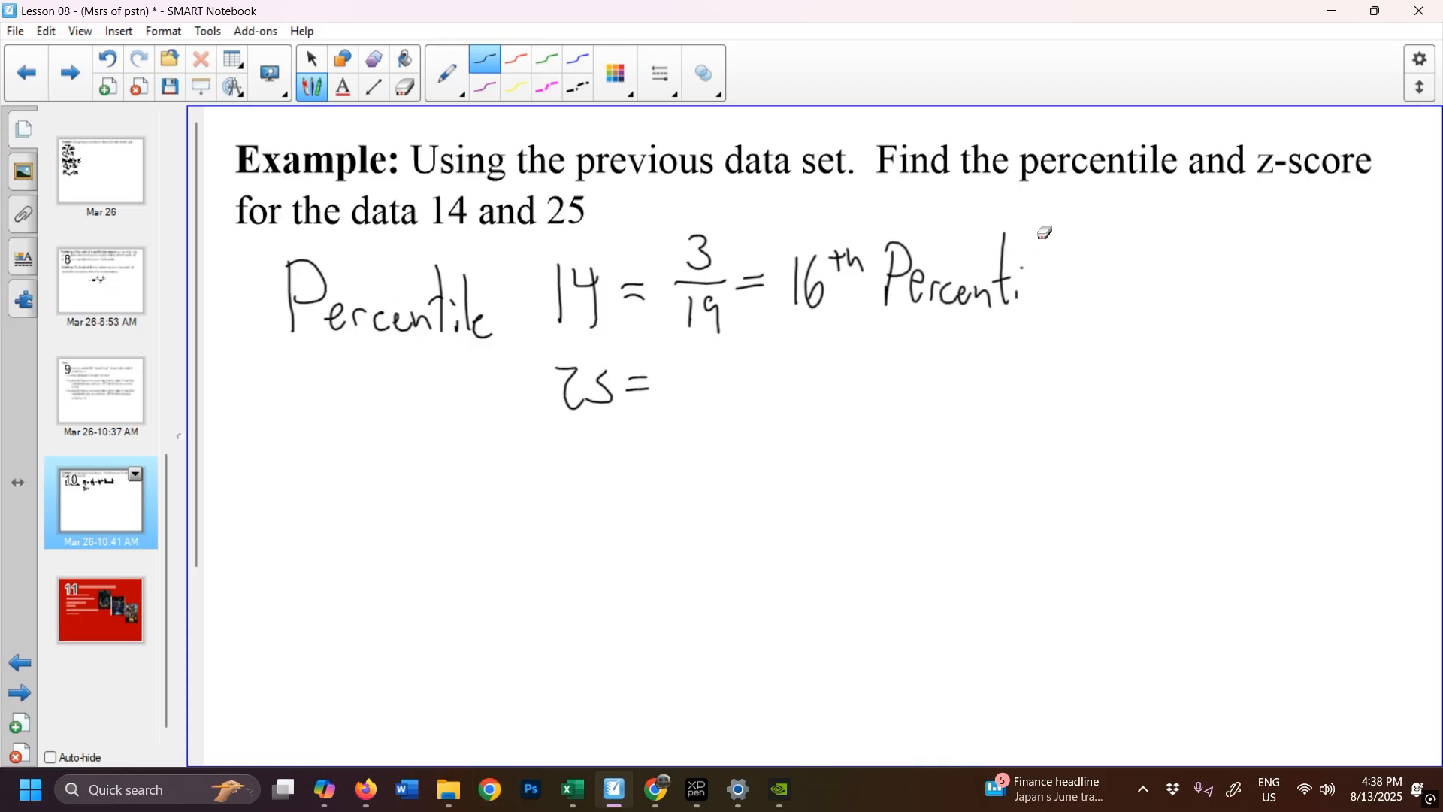
{"action": "mouse_move", "coordinate": [1047, 232]}
{"action": "left_mouse_down"}
{"action": "mouse_move", "coordinate": [1043, 298]}
{"action": "mouse_move", "coordinate": [1079, 278]}
{"action": "left_mouse_up"}
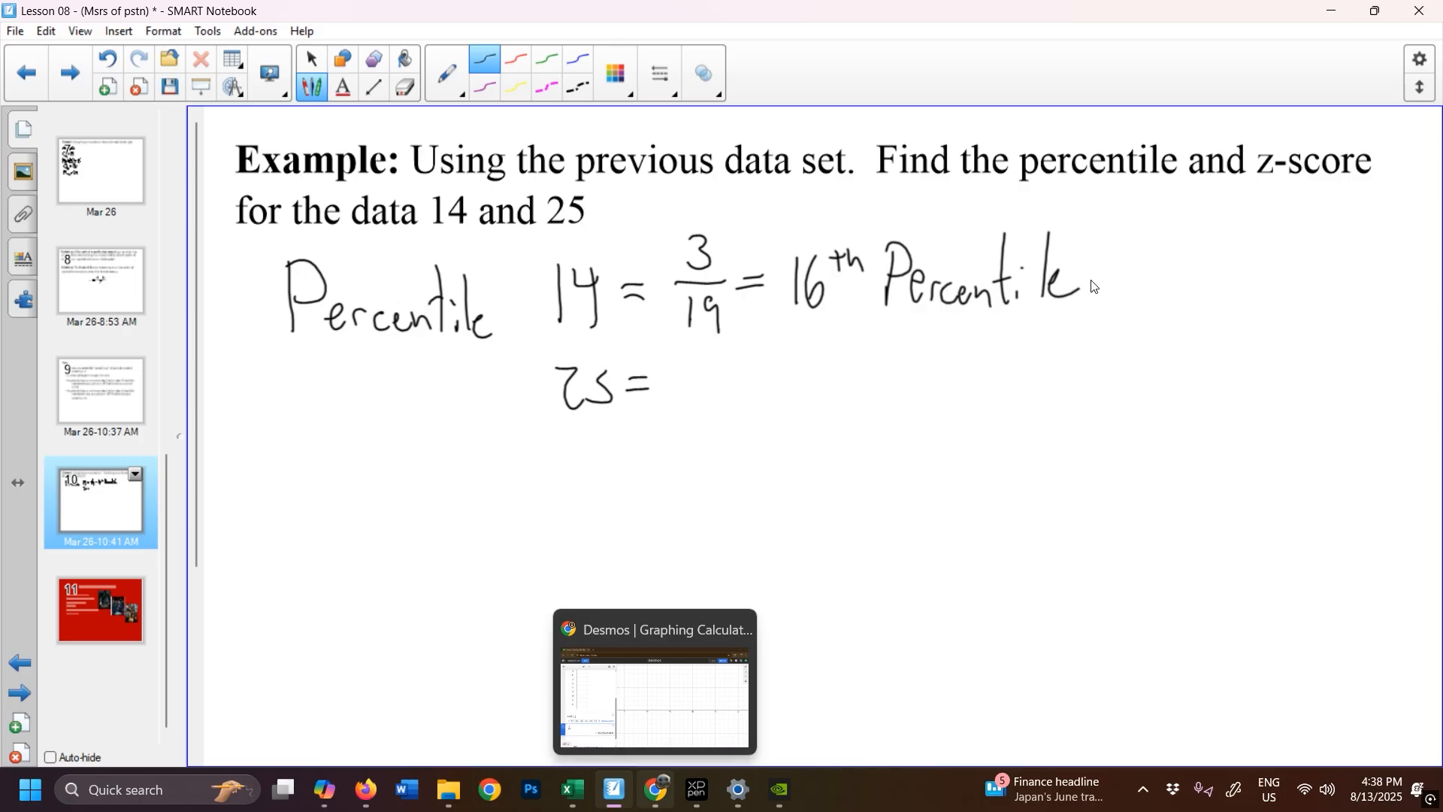
Step: Switch to Desmos, expand the sorted list to count the values below 25, and change the fraction's numerator to 17
{"action": "left_click", "coordinate": [655, 789]}
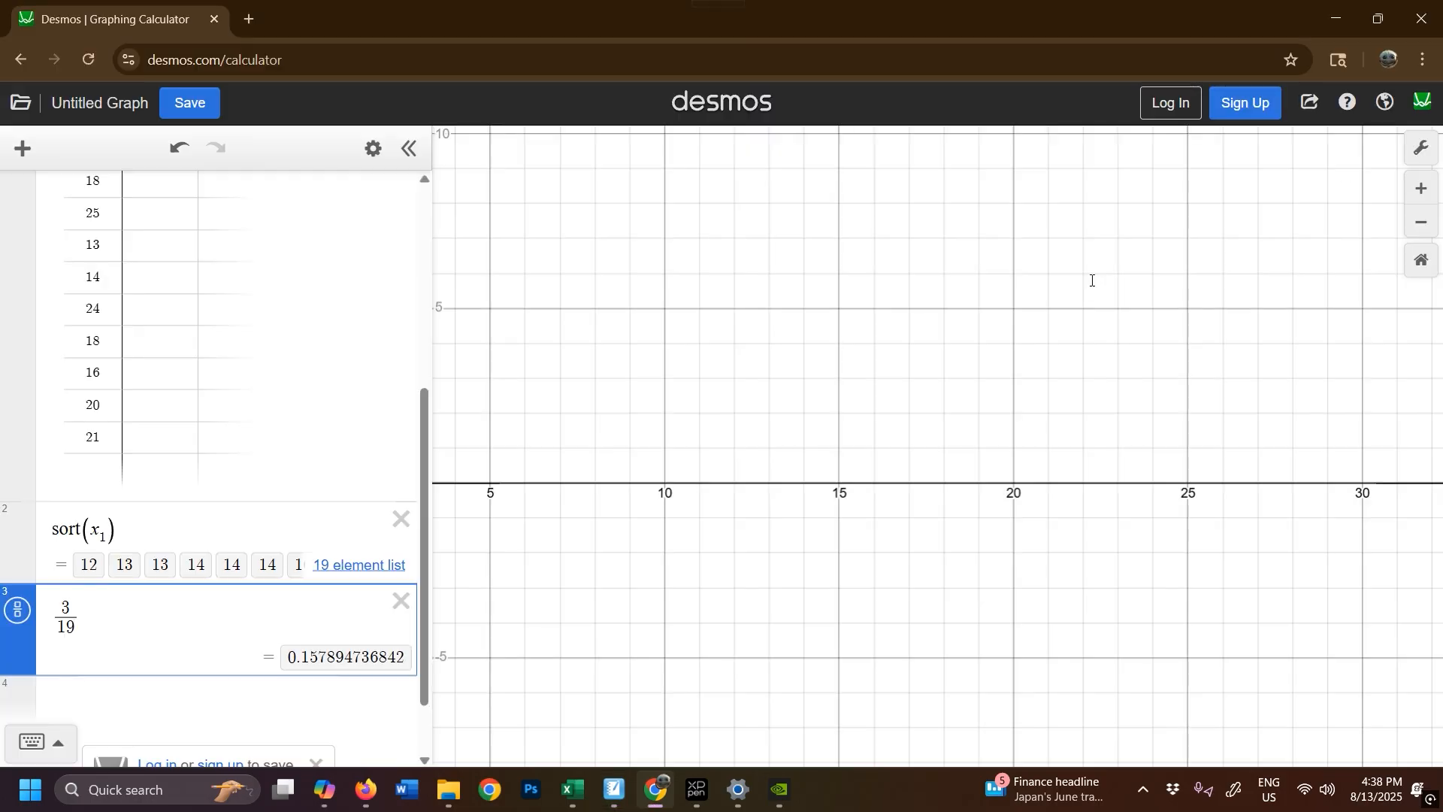
{"action": "key", "text": "Up"}
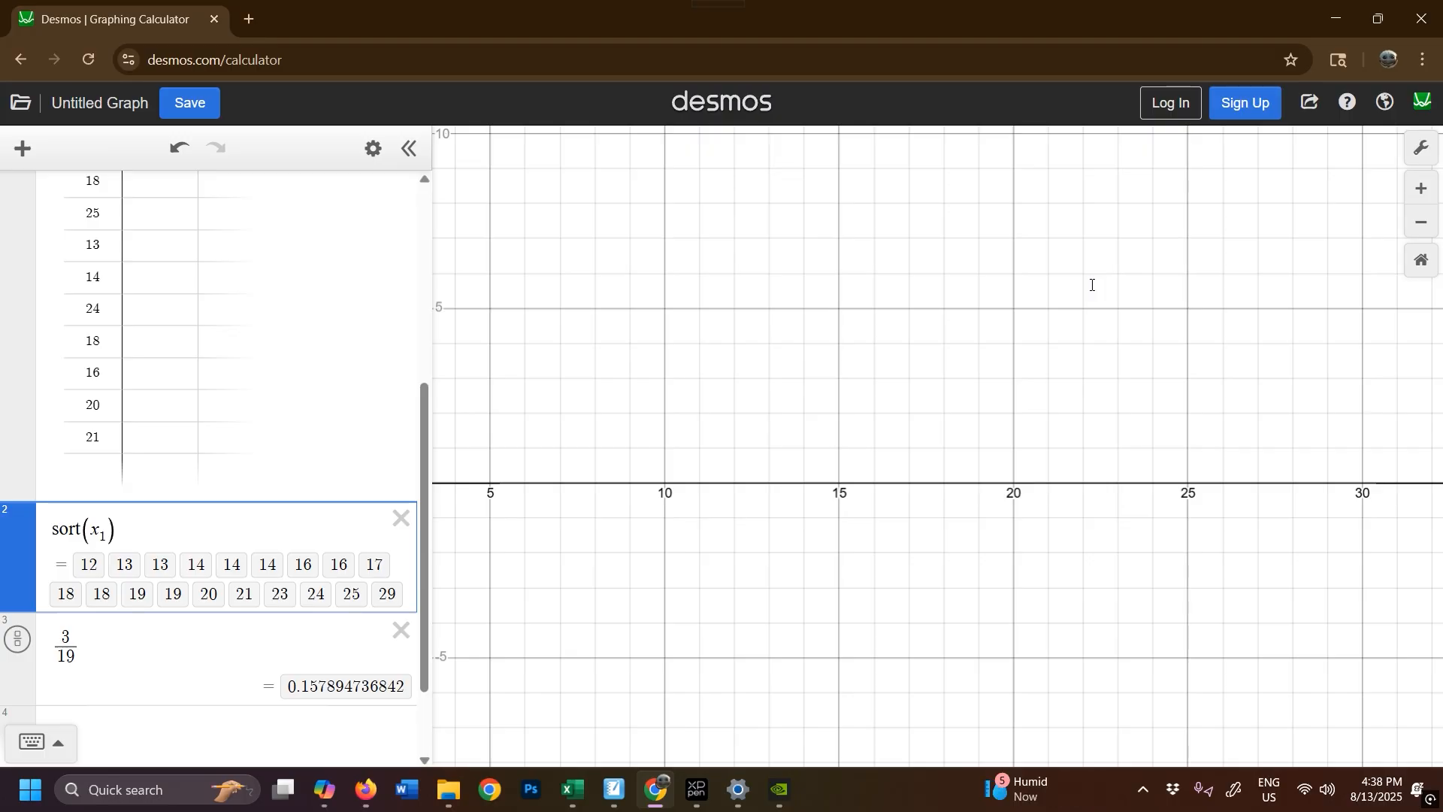
{"action": "left_click", "coordinate": [72, 637]}
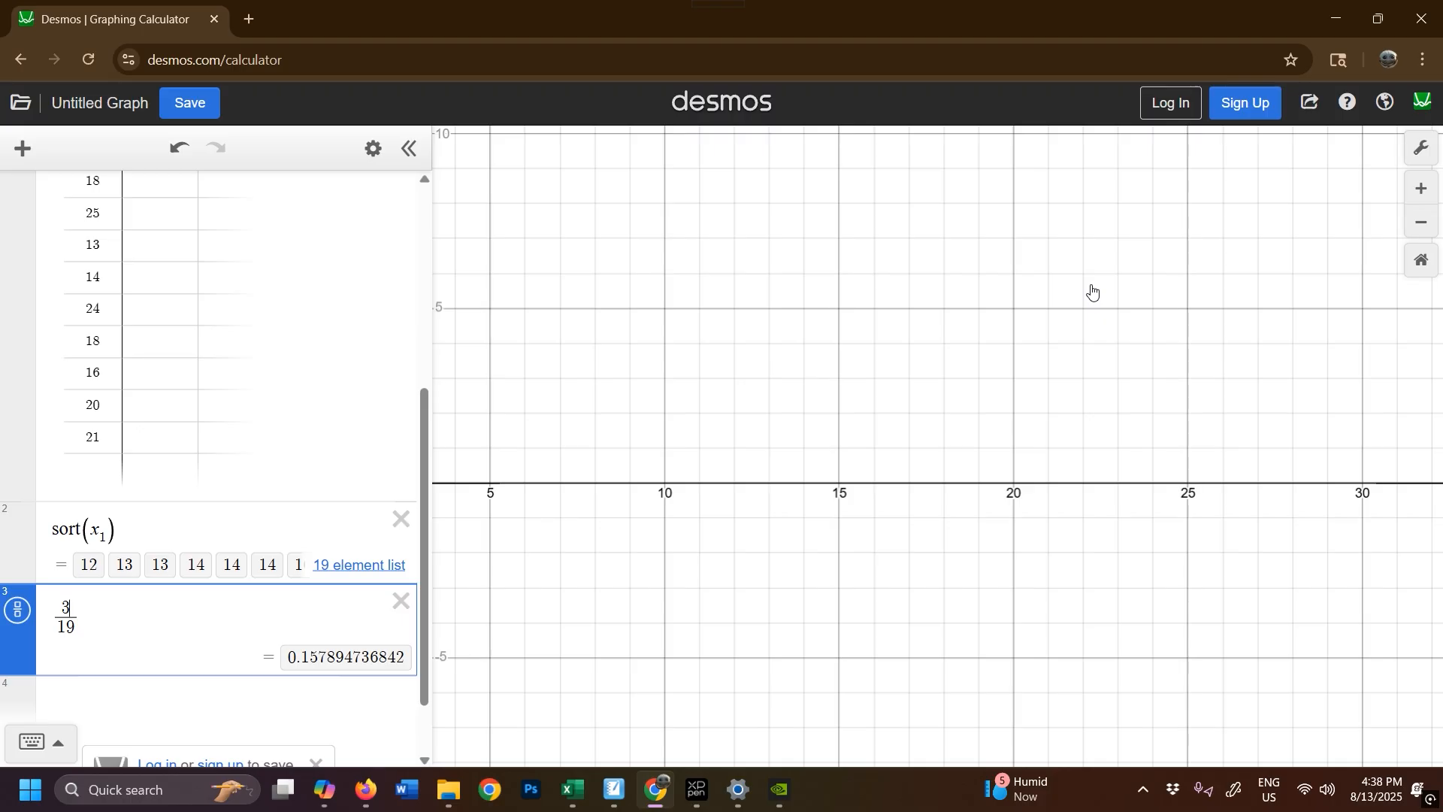
{"action": "key", "text": "BackSpace"}
{"action": "type", "text": "17"}
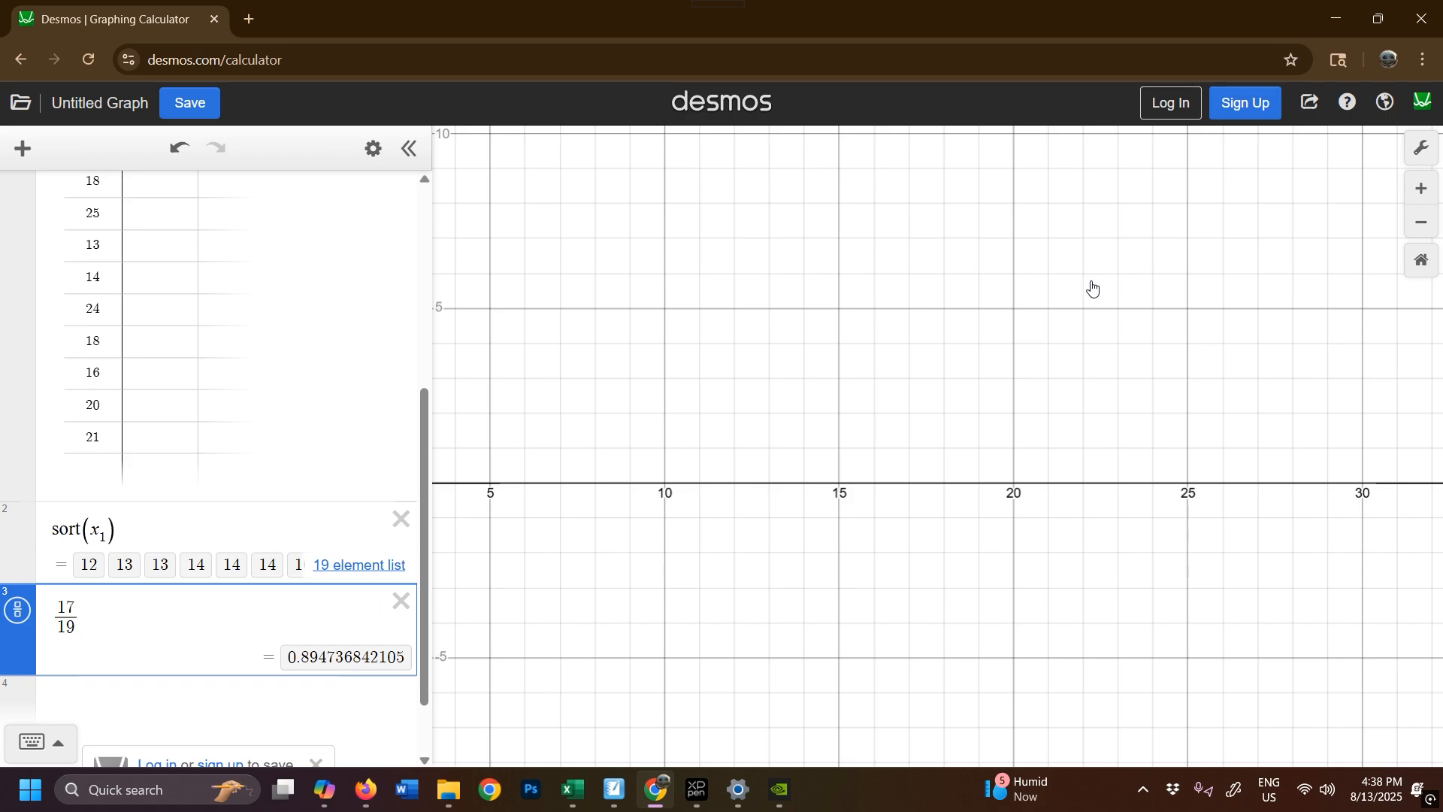
Step: Return to SMART Notebook and handwrite "17/19 = 89th Percentile" as the result for 25
{"action": "left_click", "coordinate": [613, 788]}
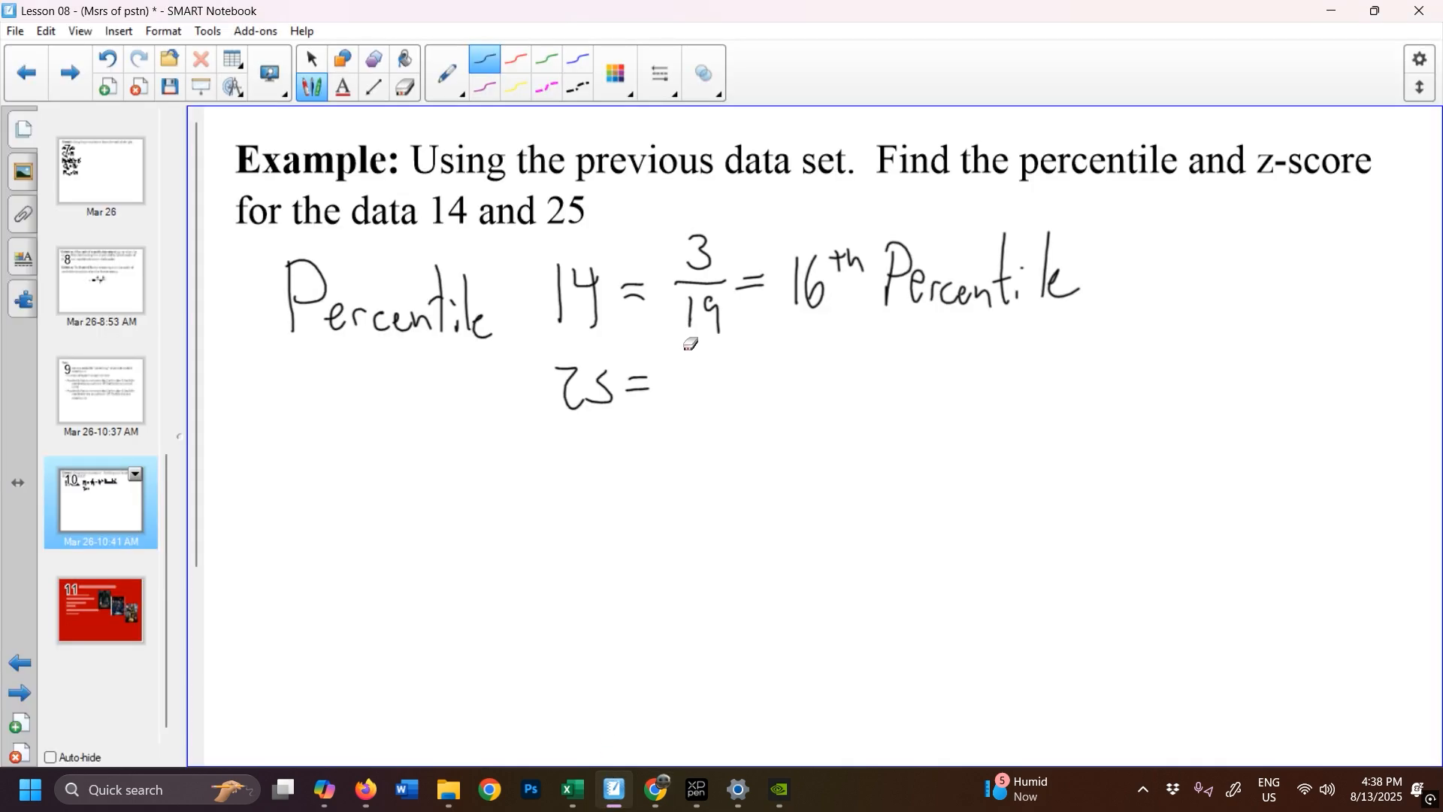
{"action": "mouse_move", "coordinate": [687, 354]}
{"action": "left_mouse_down"}
{"action": "mouse_move", "coordinate": [689, 375]}
{"action": "mouse_move", "coordinate": [729, 387]}
{"action": "mouse_move", "coordinate": [695, 432]}
{"action": "mouse_move", "coordinate": [724, 435]}
{"action": "left_mouse_up"}
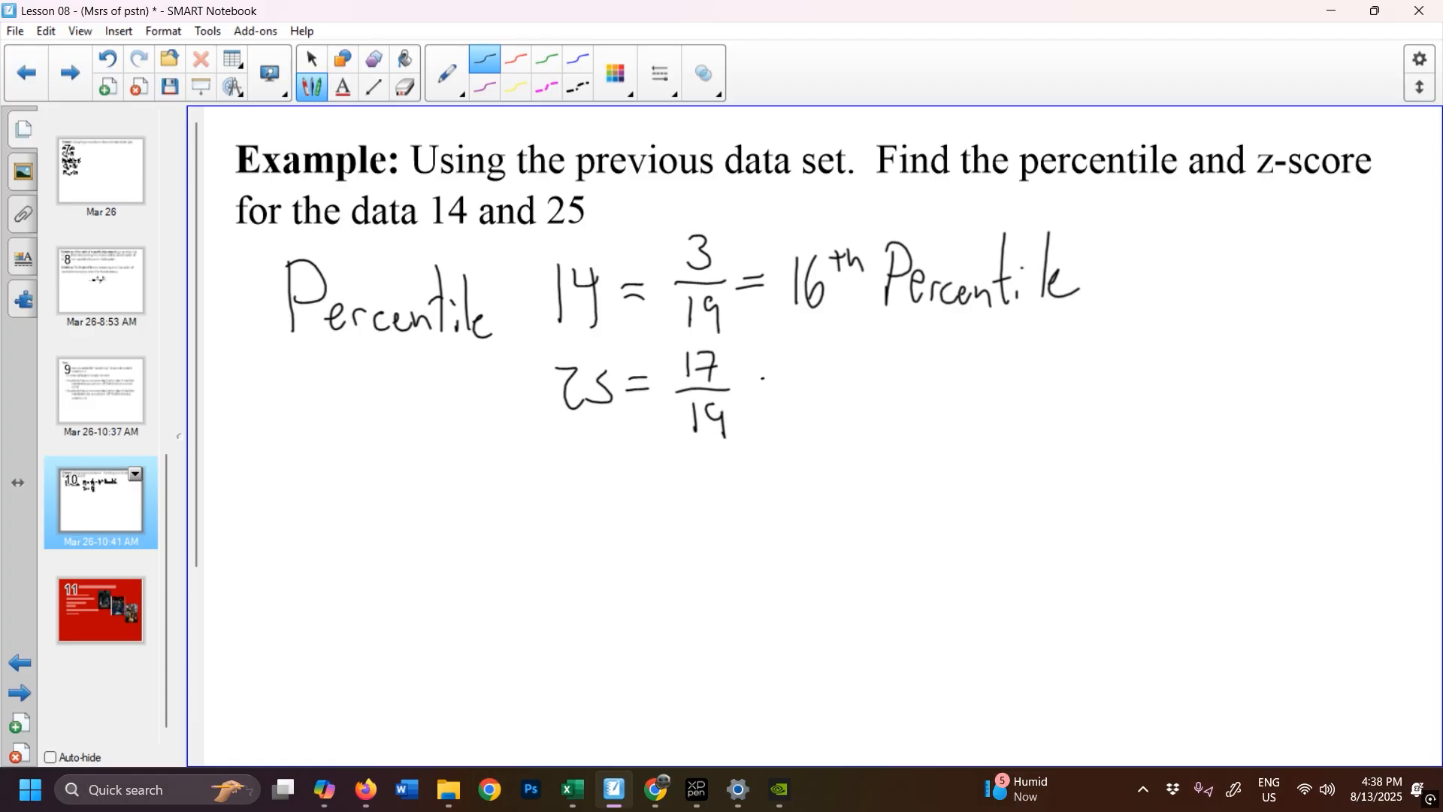
{"action": "left_click_drag", "start_coordinate": [747, 381], "coordinate": [766, 379]}
{"action": "mouse_move", "coordinate": [746, 393]}
{"action": "left_mouse_down"}
{"action": "mouse_move", "coordinate": [827, 370]}
{"action": "mouse_move", "coordinate": [843, 409]}
{"action": "left_mouse_up"}
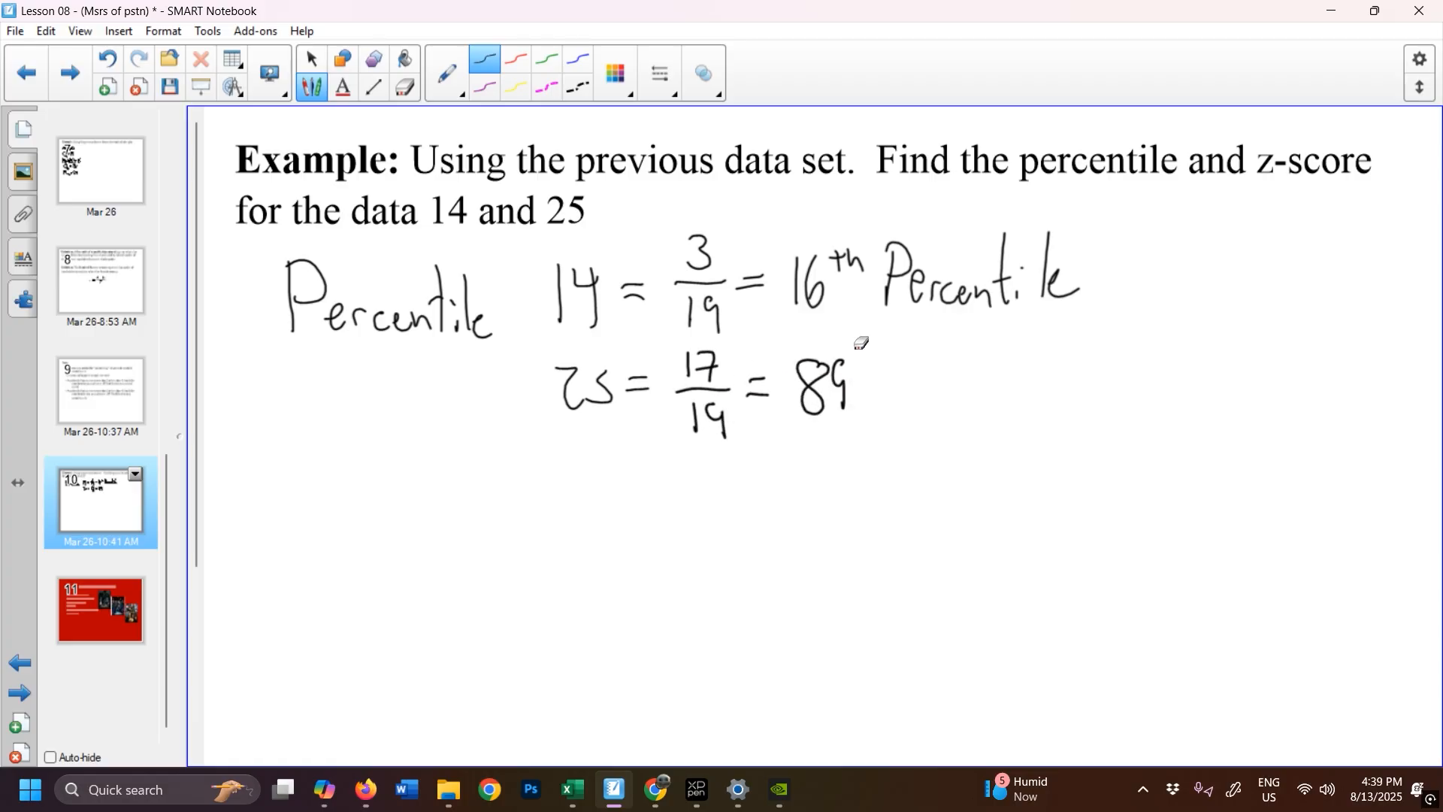
{"action": "left_click_drag", "start_coordinate": [858, 336], "coordinate": [857, 369]}
{"action": "mouse_move", "coordinate": [852, 351]}
{"action": "left_mouse_down"}
{"action": "mouse_move", "coordinate": [872, 350]}
{"action": "mouse_move", "coordinate": [895, 408]}
{"action": "left_mouse_up"}
{"action": "left_click_drag", "start_coordinate": [897, 347], "coordinate": [898, 383]}
{"action": "mouse_move", "coordinate": [918, 389]}
{"action": "left_mouse_down"}
{"action": "mouse_move", "coordinate": [934, 400]}
{"action": "mouse_move", "coordinate": [952, 385]}
{"action": "mouse_move", "coordinate": [970, 406]}
{"action": "left_mouse_up"}
{"action": "mouse_move", "coordinate": [976, 394]}
{"action": "left_mouse_down"}
{"action": "mouse_move", "coordinate": [1013, 406]}
{"action": "mouse_move", "coordinate": [1035, 376]}
{"action": "left_mouse_up"}
{"action": "left_click_drag", "start_coordinate": [1037, 382], "coordinate": [1037, 401]}
{"action": "left_click", "coordinate": [1036, 361]}
{"action": "left_click_drag", "start_coordinate": [1049, 326], "coordinate": [1096, 403]}
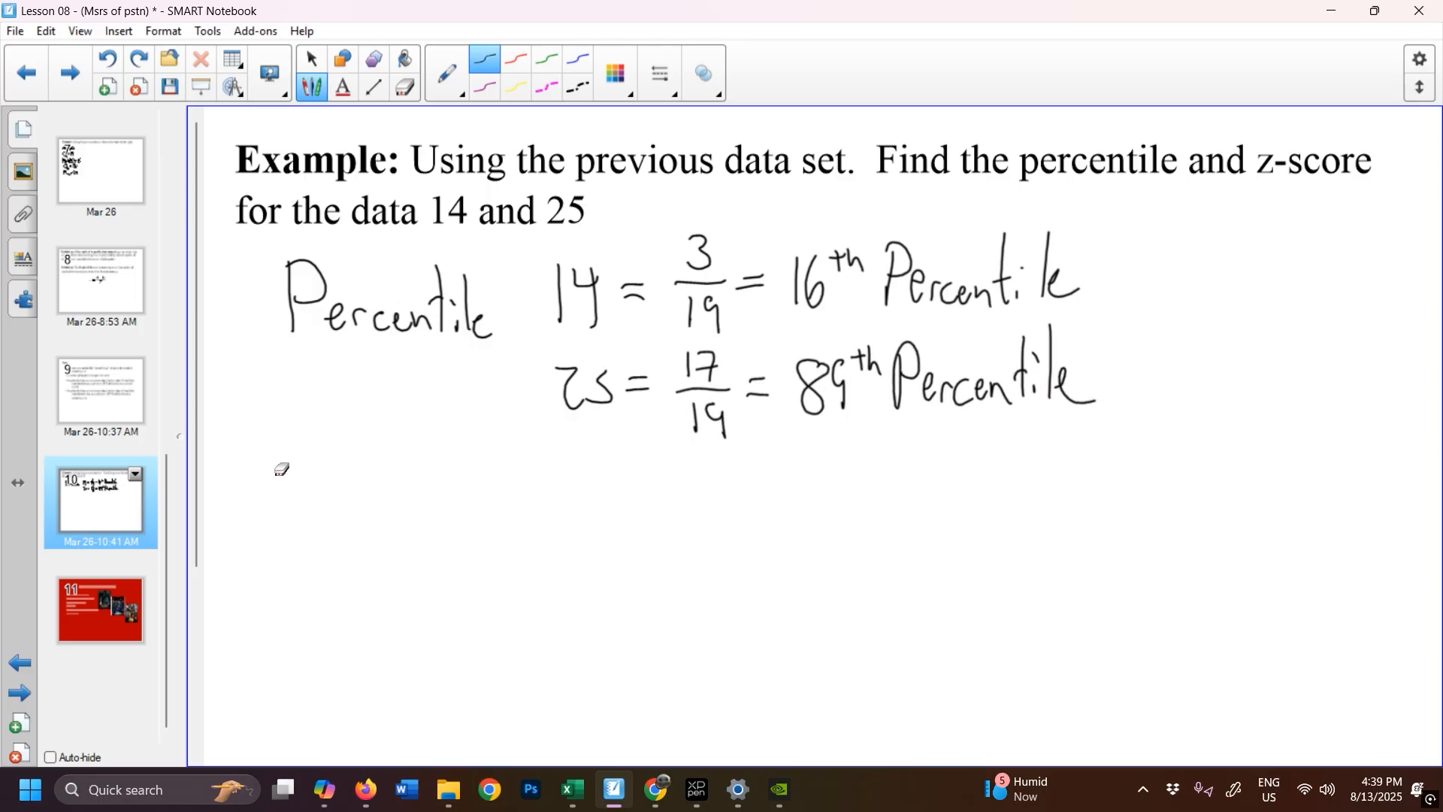
Step: Handwrite the z-score labels "Z14 =" and "Z25 =" on separate lines below the percentile work
{"action": "mouse_move", "coordinate": [276, 473]}
{"action": "left_mouse_down"}
{"action": "mouse_move", "coordinate": [283, 504]}
{"action": "mouse_move", "coordinate": [330, 537]}
{"action": "mouse_move", "coordinate": [355, 526]}
{"action": "left_mouse_up"}
{"action": "left_click_drag", "start_coordinate": [351, 510], "coordinate": [354, 553]}
{"action": "left_click_drag", "start_coordinate": [290, 607], "coordinate": [353, 677]}
{"action": "left_click_drag", "start_coordinate": [391, 512], "coordinate": [400, 523]}
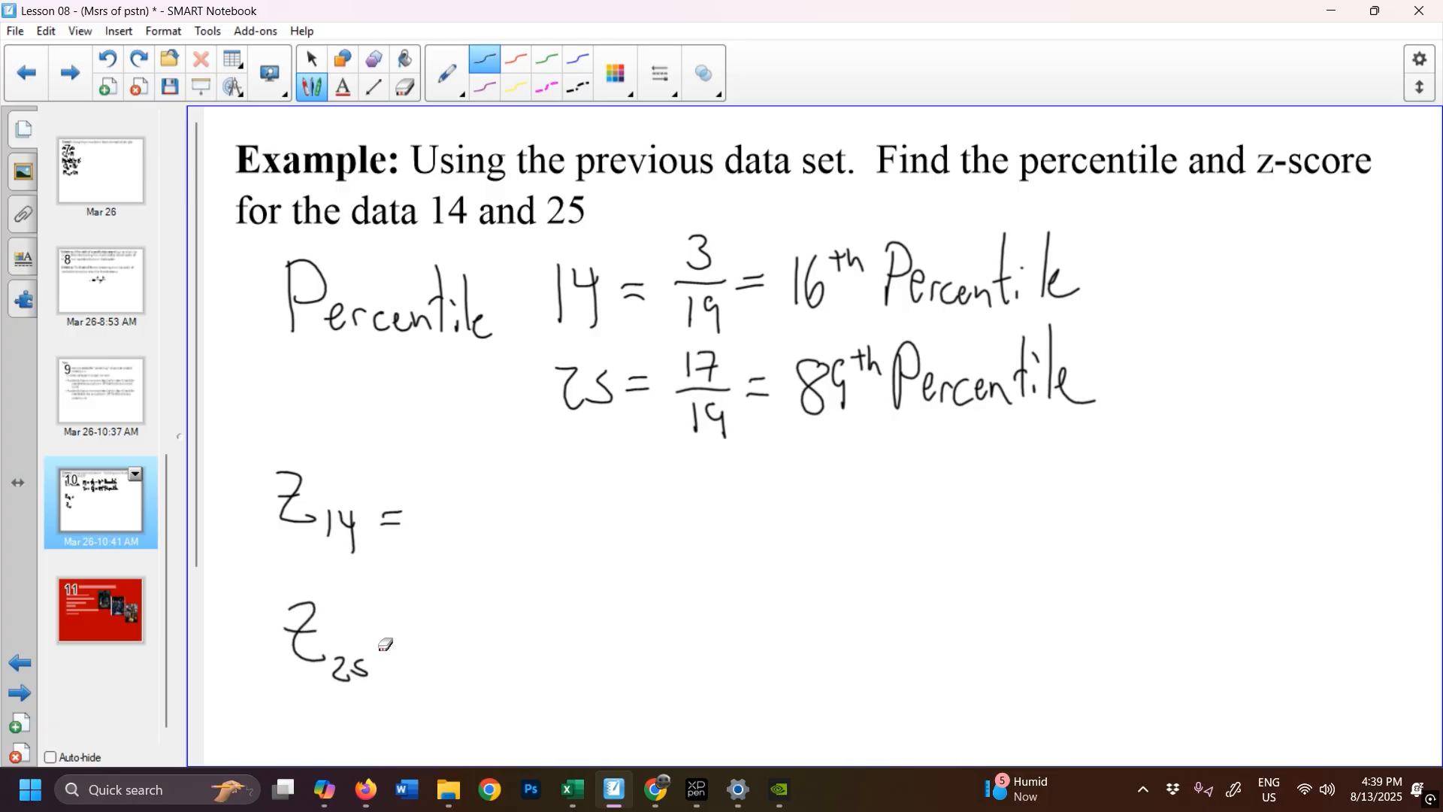
{"action": "left_click_drag", "start_coordinate": [382, 655], "coordinate": [398, 653]}
{"action": "left_click_drag", "start_coordinate": [381, 662], "coordinate": [399, 662]}
Step: Review the z-score formula on the definitions page, and in Desmos define a = mean(x_1) in a new expression
{"action": "left_click", "coordinate": [99, 296]}
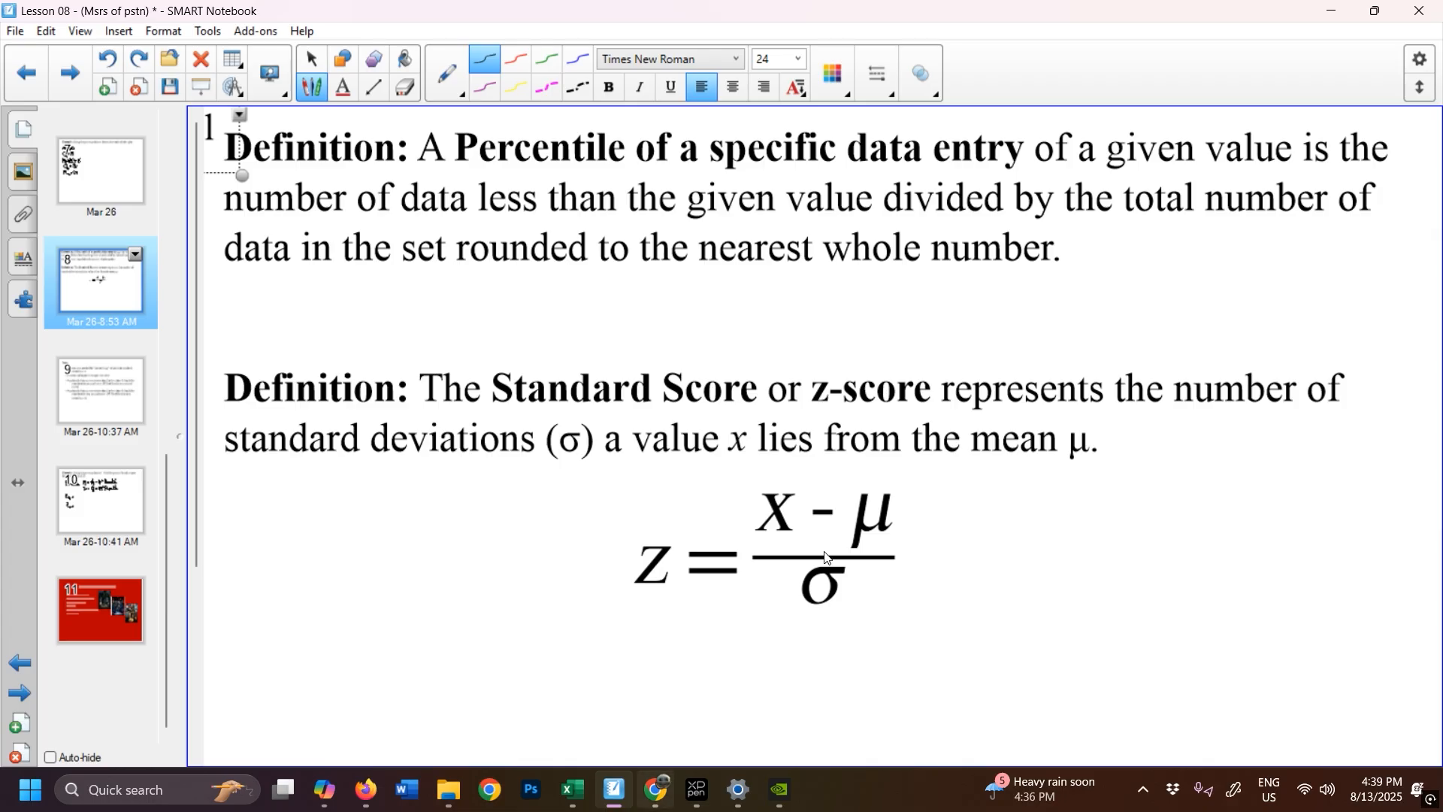
{"action": "left_click", "coordinate": [655, 789]}
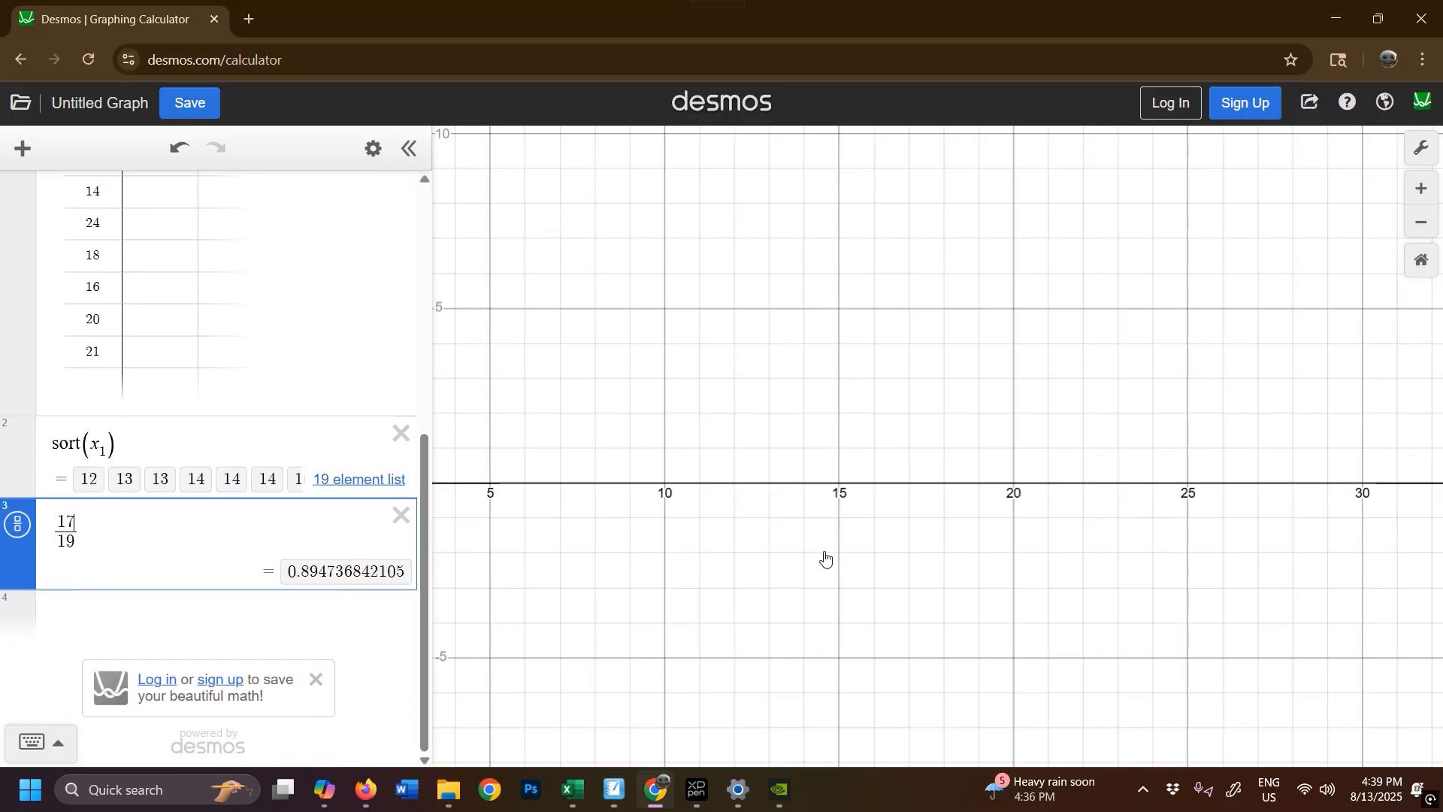
{"action": "key", "text": "Return"}
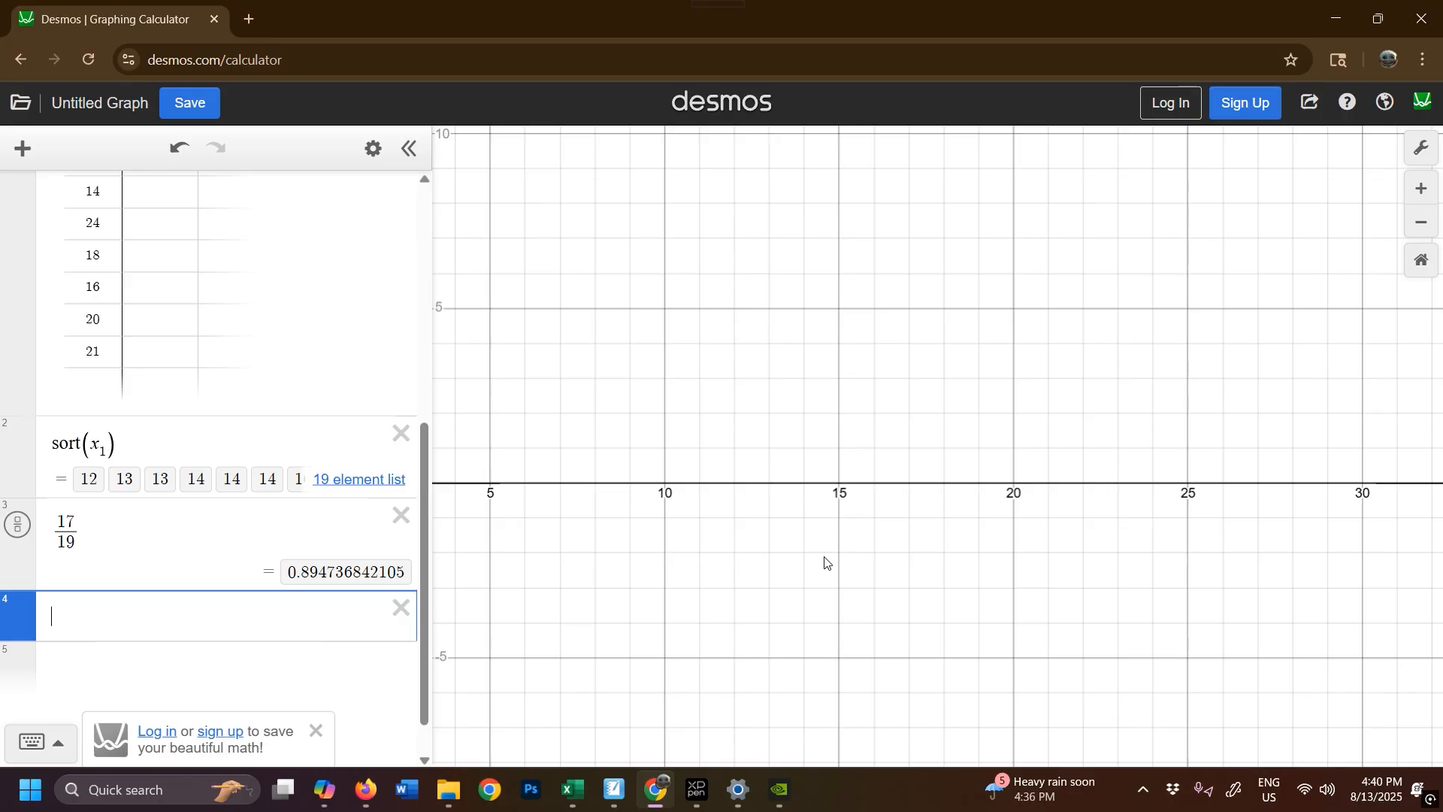
{"action": "type", "text": "d"}
{"action": "type", "text": "med"}
{"action": "type", "text": "n"}
{"action": "type", "text": "(x"}
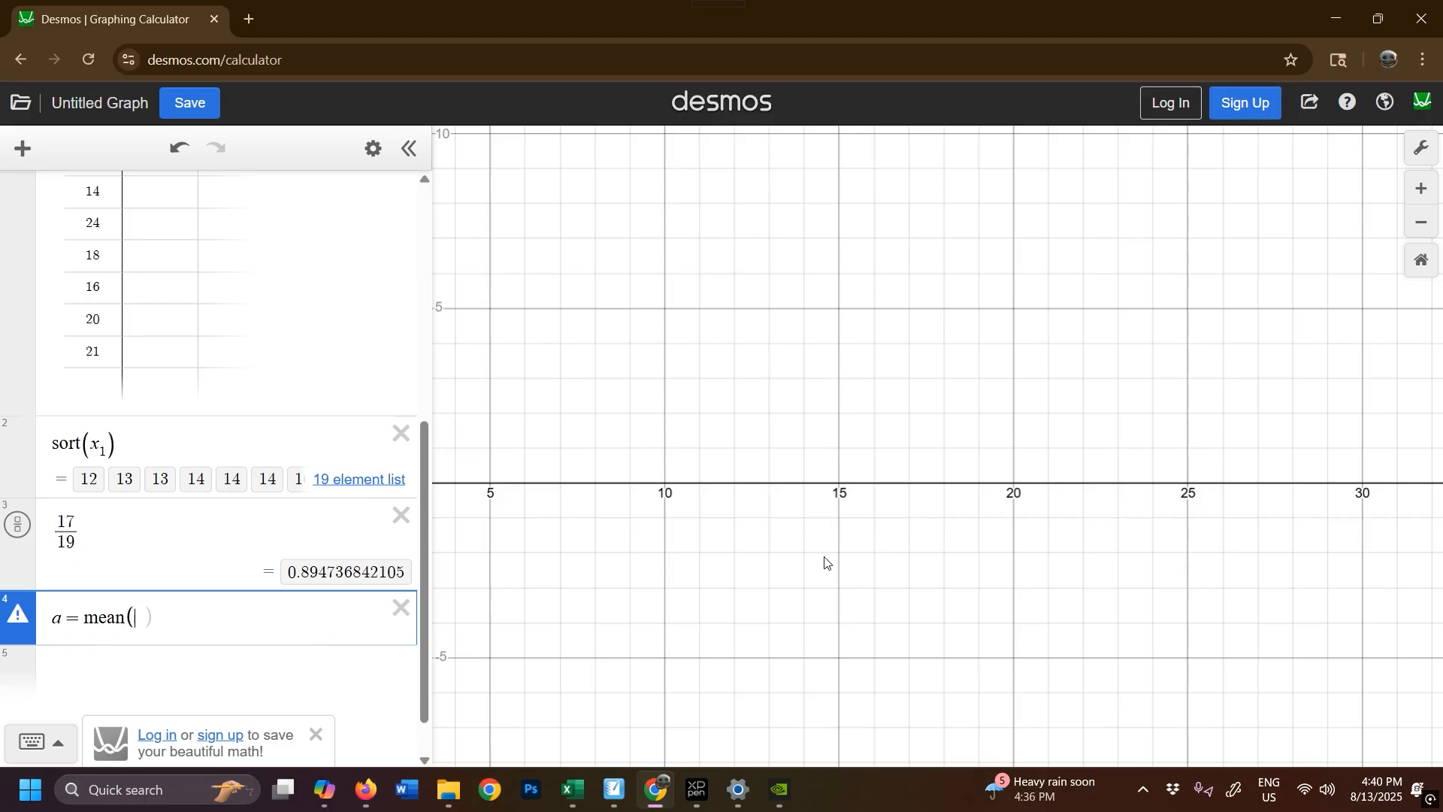
{"action": "type", "text": "1)"}
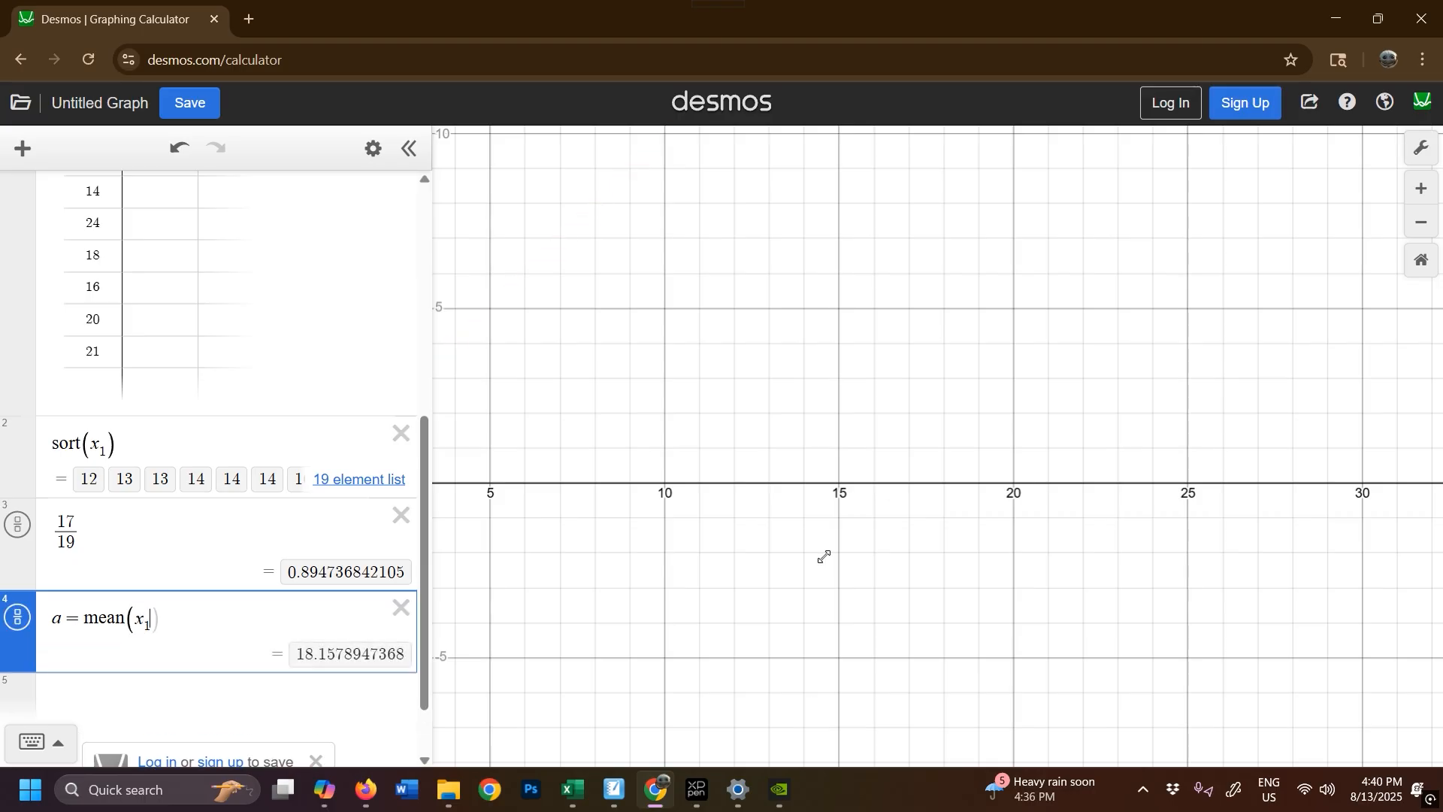
{"action": "key", "text": "Return"}
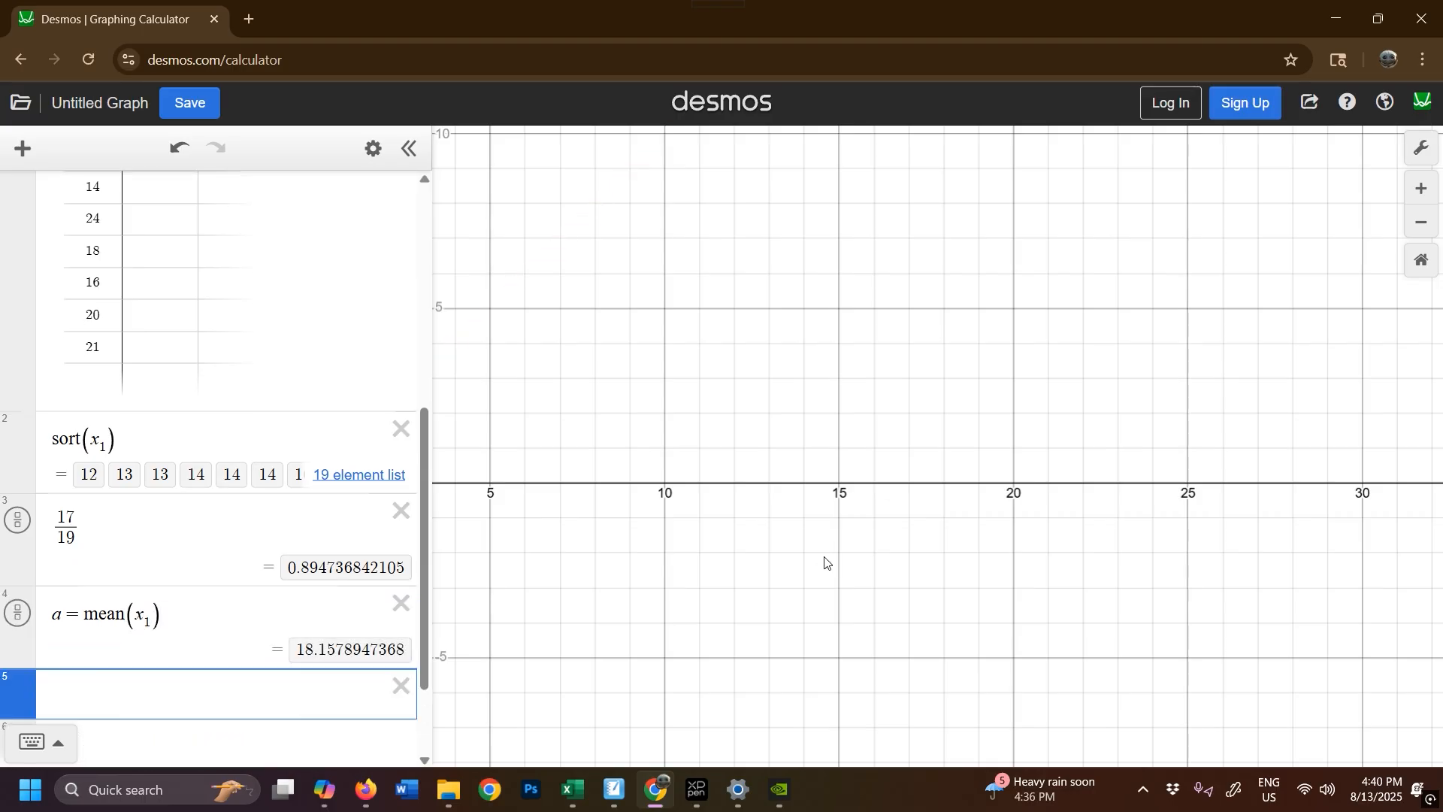
Step: Define b = stdevp(x_1) to calculate the population standard deviation of the data
{"action": "type", "text": "b = st"}
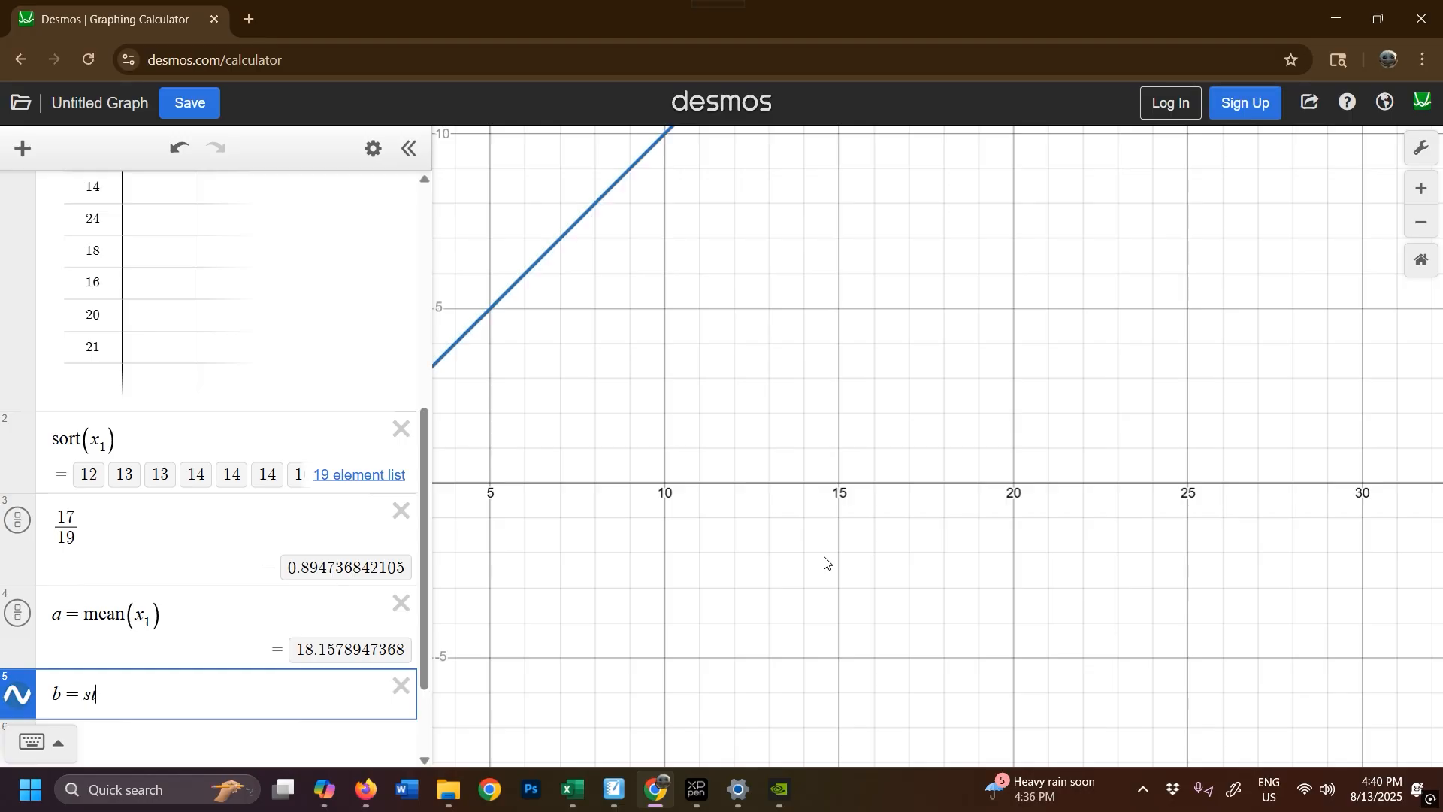
{"action": "type", "text": "dev"}
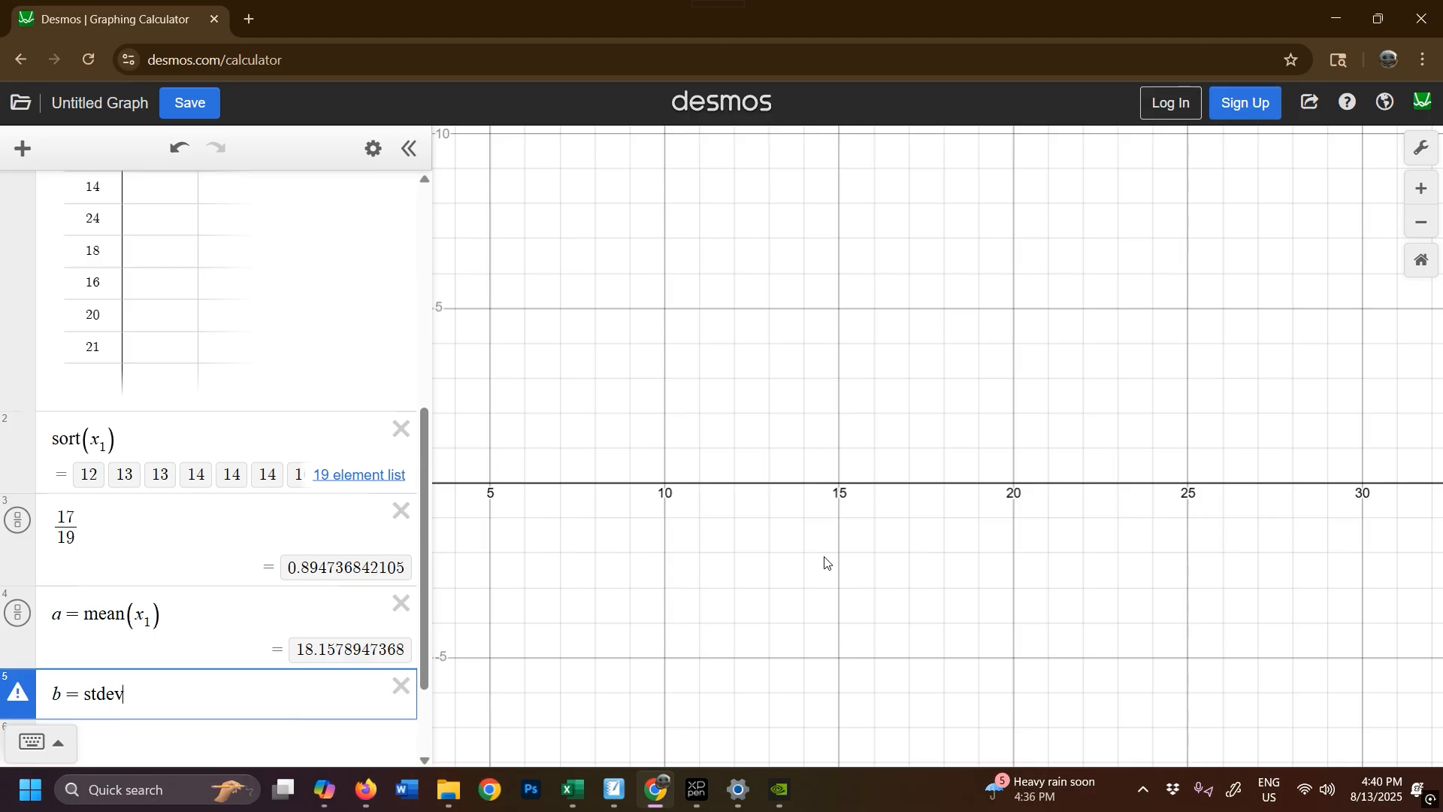
{"action": "type", "text": "p("}
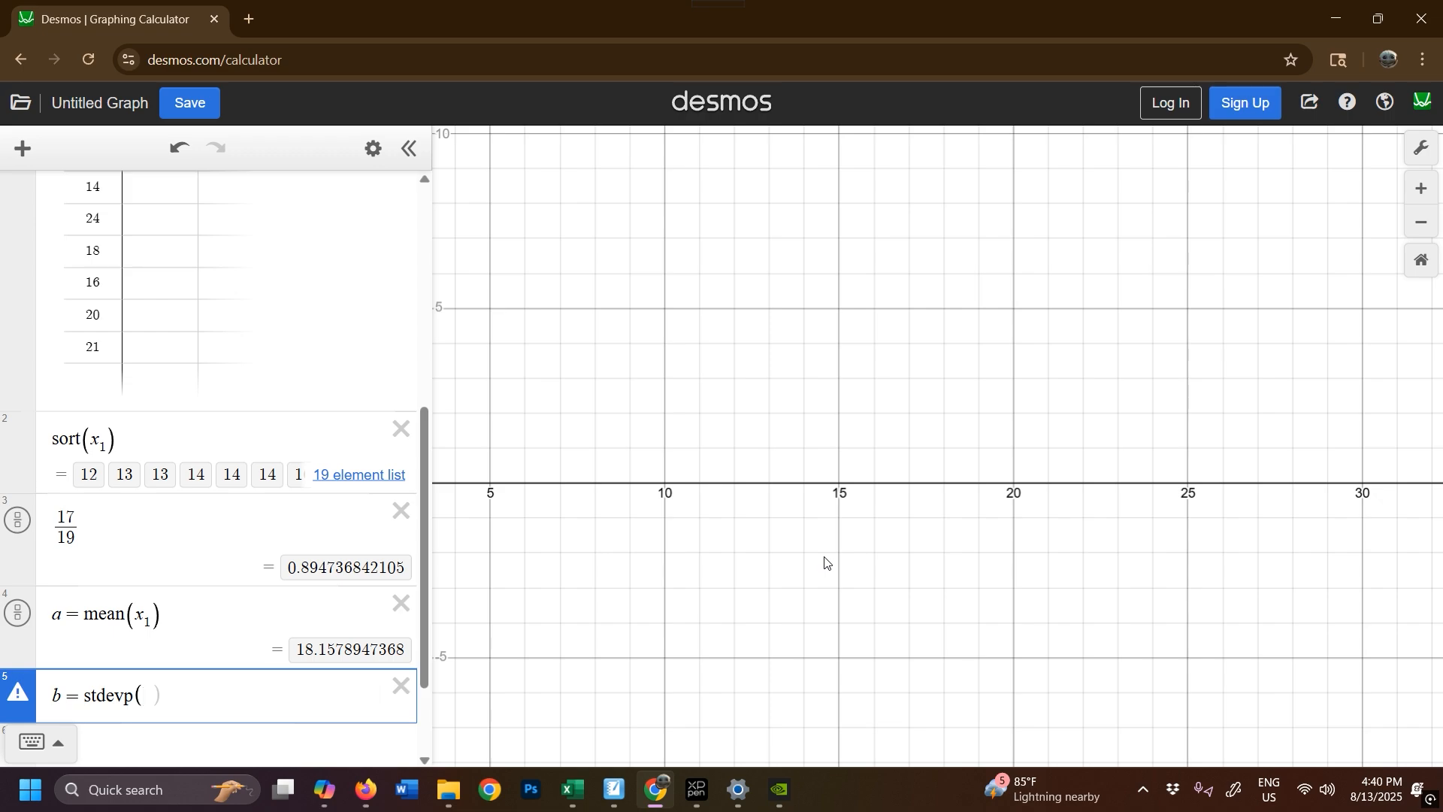
{"action": "type", "text": "x"}
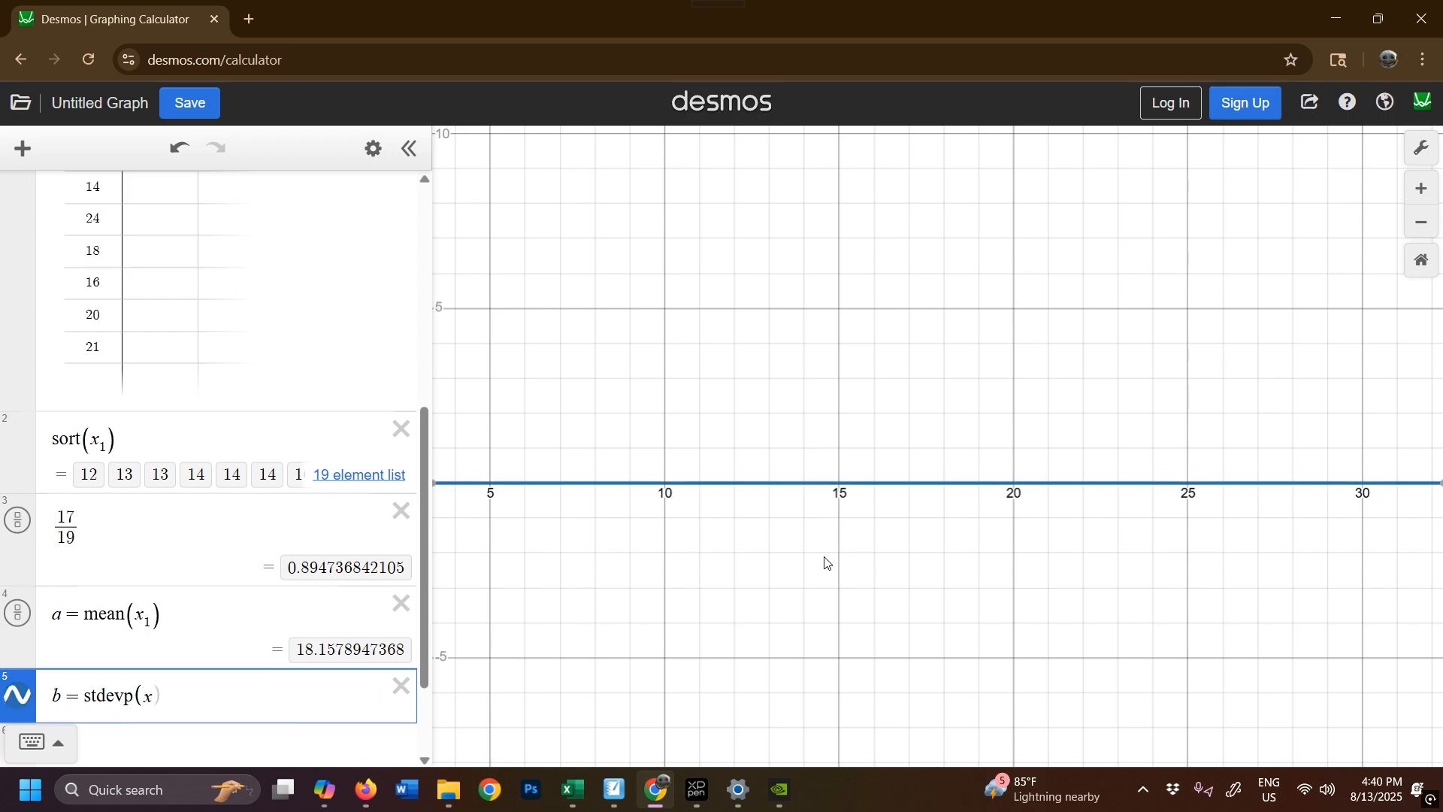
{"action": "type", "text": "1"}
{"action": "key", "text": "Right"}
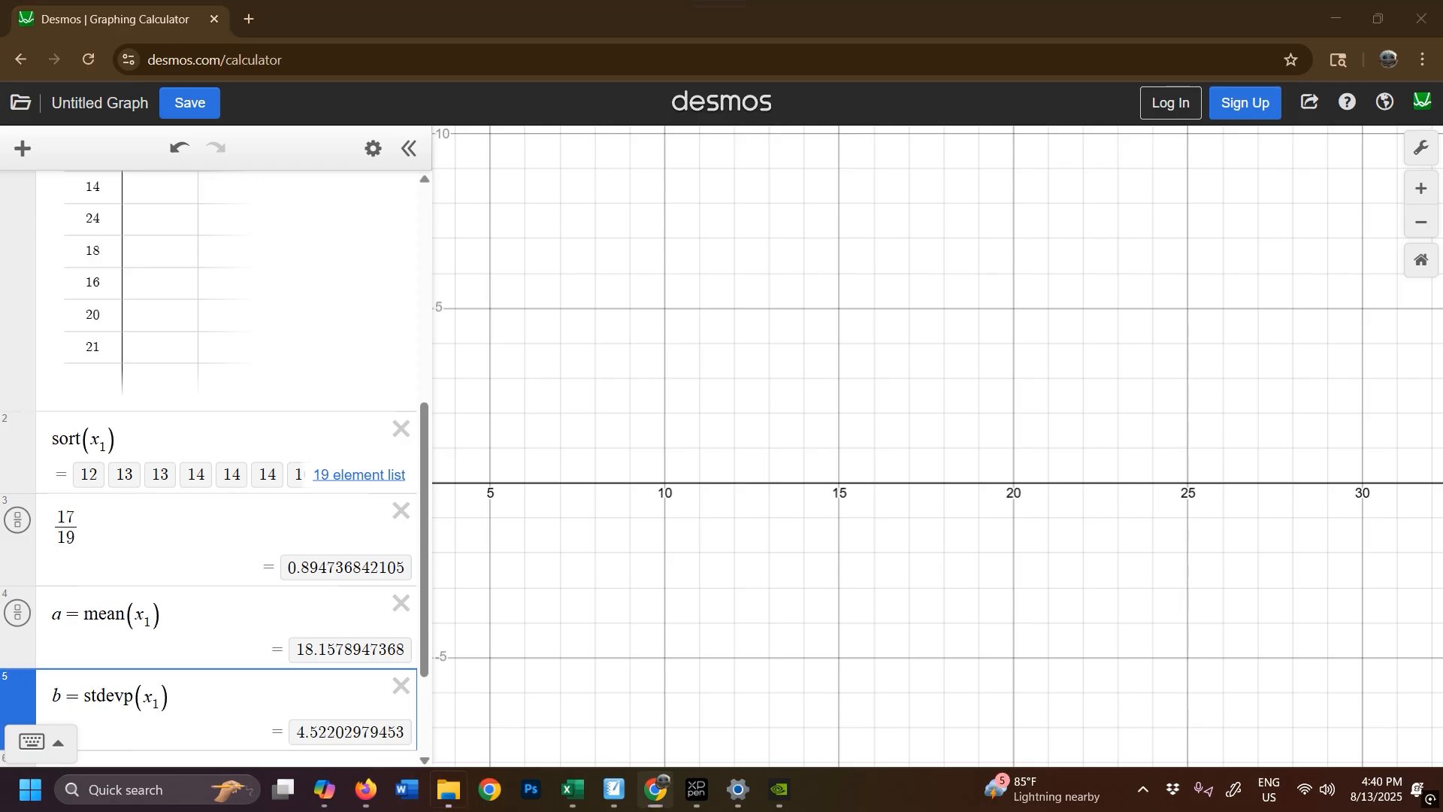
Step: Return to the example page in SMART Notebook and handwrite "mean = 18.158" and "σ = 4.522" beside the percentile results
{"action": "left_click", "coordinate": [614, 789]}
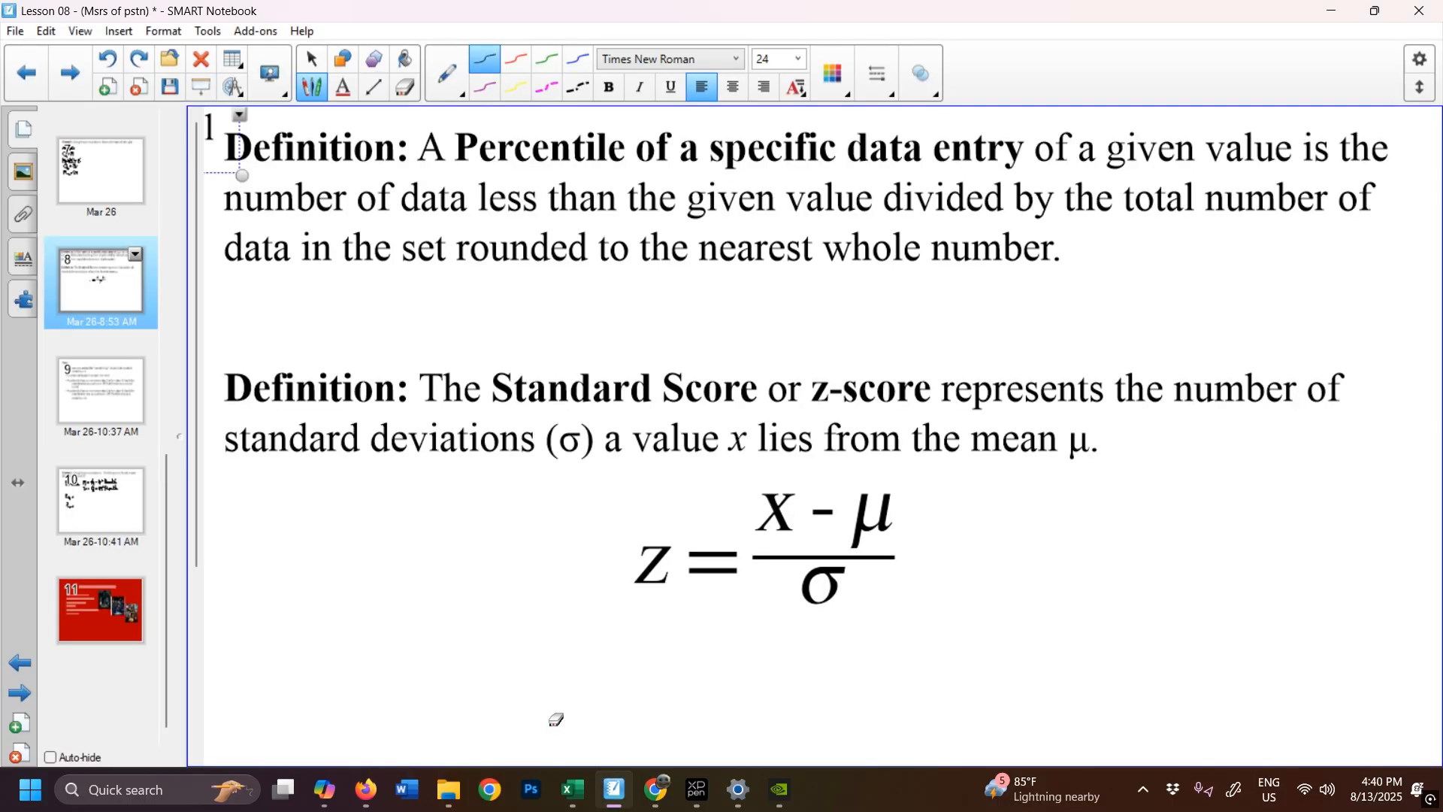
{"action": "left_click", "coordinate": [101, 522]}
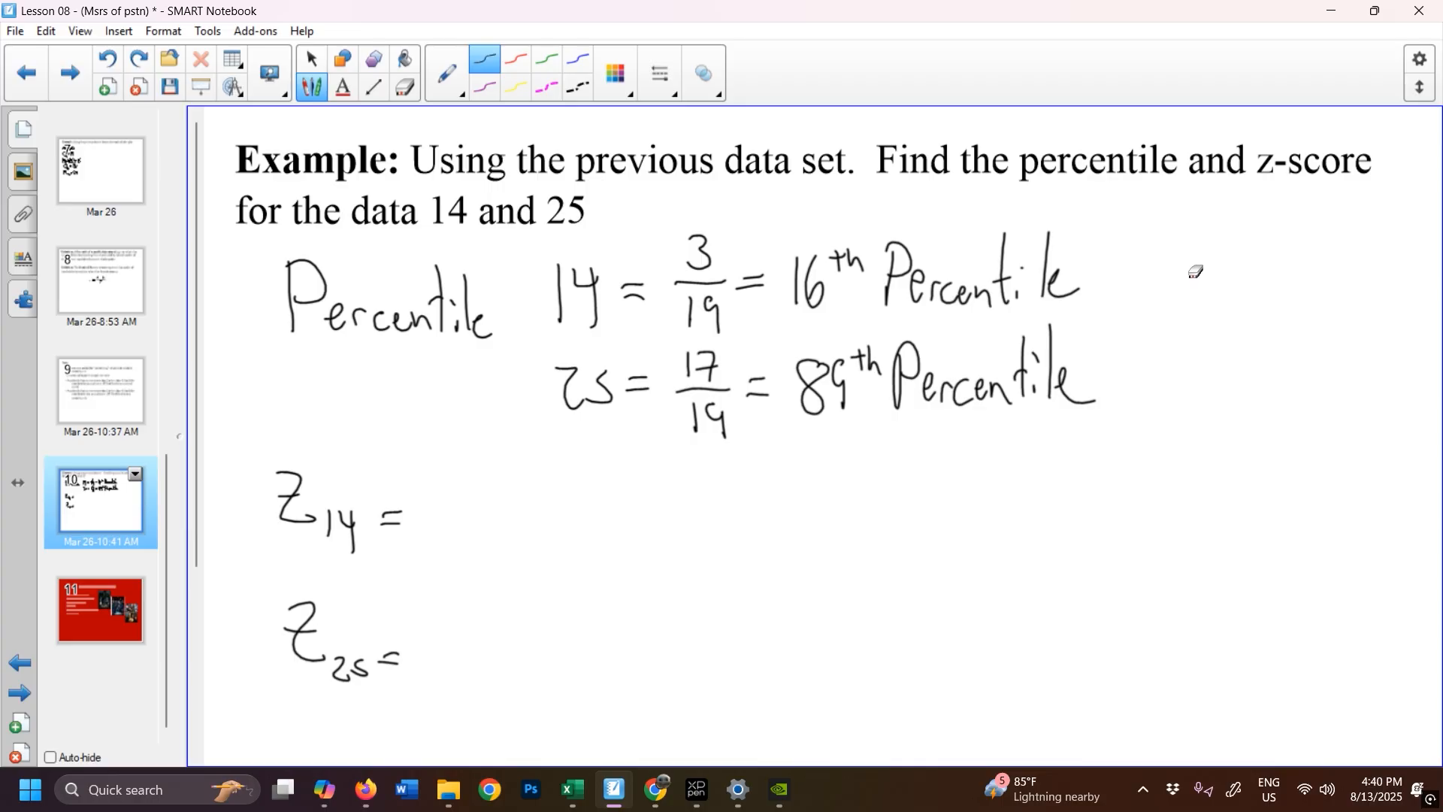
{"action": "mouse_move", "coordinate": [1178, 287]}
{"action": "left_mouse_down"}
{"action": "mouse_move", "coordinate": [1201, 308]}
{"action": "mouse_move", "coordinate": [1275, 296]}
{"action": "left_mouse_up"}
{"action": "left_click", "coordinate": [1222, 300]}
{"action": "mouse_move", "coordinate": [1257, 306]}
{"action": "left_mouse_down"}
{"action": "mouse_move", "coordinate": [1295, 321]}
{"action": "mouse_move", "coordinate": [1312, 287]}
{"action": "mouse_move", "coordinate": [1342, 322]}
{"action": "left_mouse_up"}
{"action": "left_click", "coordinate": [1327, 316]}
{"action": "mouse_move", "coordinate": [1368, 275]}
{"action": "left_mouse_down"}
{"action": "mouse_move", "coordinate": [1357, 322]}
{"action": "mouse_move", "coordinate": [1398, 285]}
{"action": "left_mouse_up"}
{"action": "left_click_drag", "start_coordinate": [1214, 359], "coordinate": [1256, 367]}
{"action": "mouse_move", "coordinate": [1243, 380]}
{"action": "left_mouse_down"}
{"action": "mouse_move", "coordinate": [1293, 355]}
{"action": "mouse_move", "coordinate": [1312, 365]}
{"action": "left_mouse_up"}
{"action": "mouse_move", "coordinate": [1309, 345]}
{"action": "left_mouse_down"}
{"action": "mouse_move", "coordinate": [1305, 391]}
{"action": "mouse_move", "coordinate": [1417, 389]}
{"action": "left_mouse_up"}
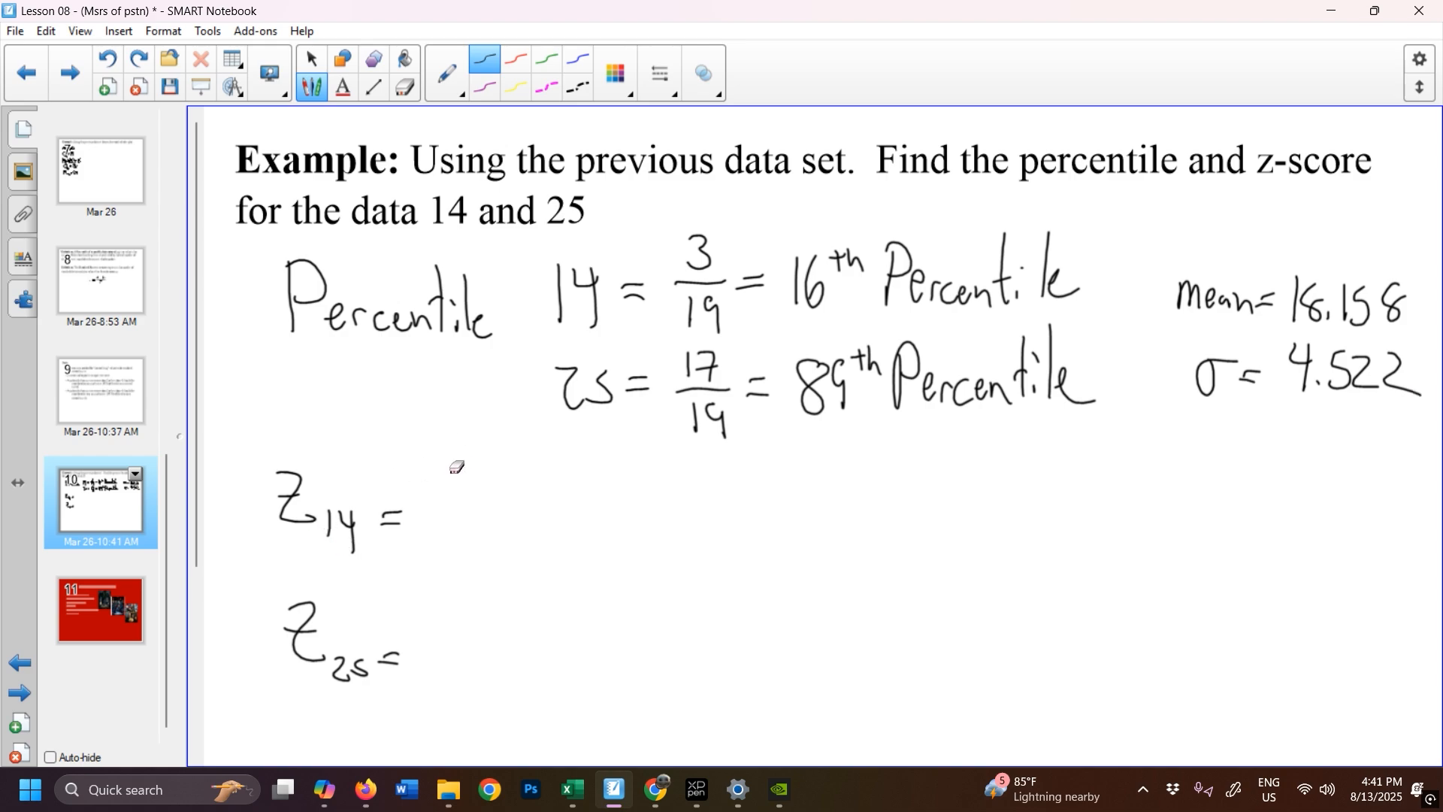
Step: Handwrite the fraction (14 − 18.158)/4.522 after "Z14 ="
{"action": "mouse_move", "coordinate": [457, 470]}
{"action": "left_mouse_down"}
{"action": "mouse_move", "coordinate": [459, 502]}
{"action": "mouse_move", "coordinate": [498, 485]}
{"action": "left_mouse_up"}
{"action": "mouse_move", "coordinate": [485, 466]}
{"action": "left_mouse_down"}
{"action": "mouse_move", "coordinate": [485, 507]}
{"action": "mouse_move", "coordinate": [519, 486]}
{"action": "mouse_move", "coordinate": [535, 507]}
{"action": "left_mouse_up"}
{"action": "mouse_move", "coordinate": [562, 472]}
{"action": "left_mouse_down"}
{"action": "mouse_move", "coordinate": [548, 481]}
{"action": "mouse_move", "coordinate": [560, 473]}
{"action": "mouse_move", "coordinate": [591, 510]}
{"action": "mouse_move", "coordinate": [640, 470]}
{"action": "left_mouse_up"}
{"action": "left_click", "coordinate": [571, 508]}
{"action": "left_click_drag", "start_coordinate": [449, 525], "coordinate": [644, 524]}
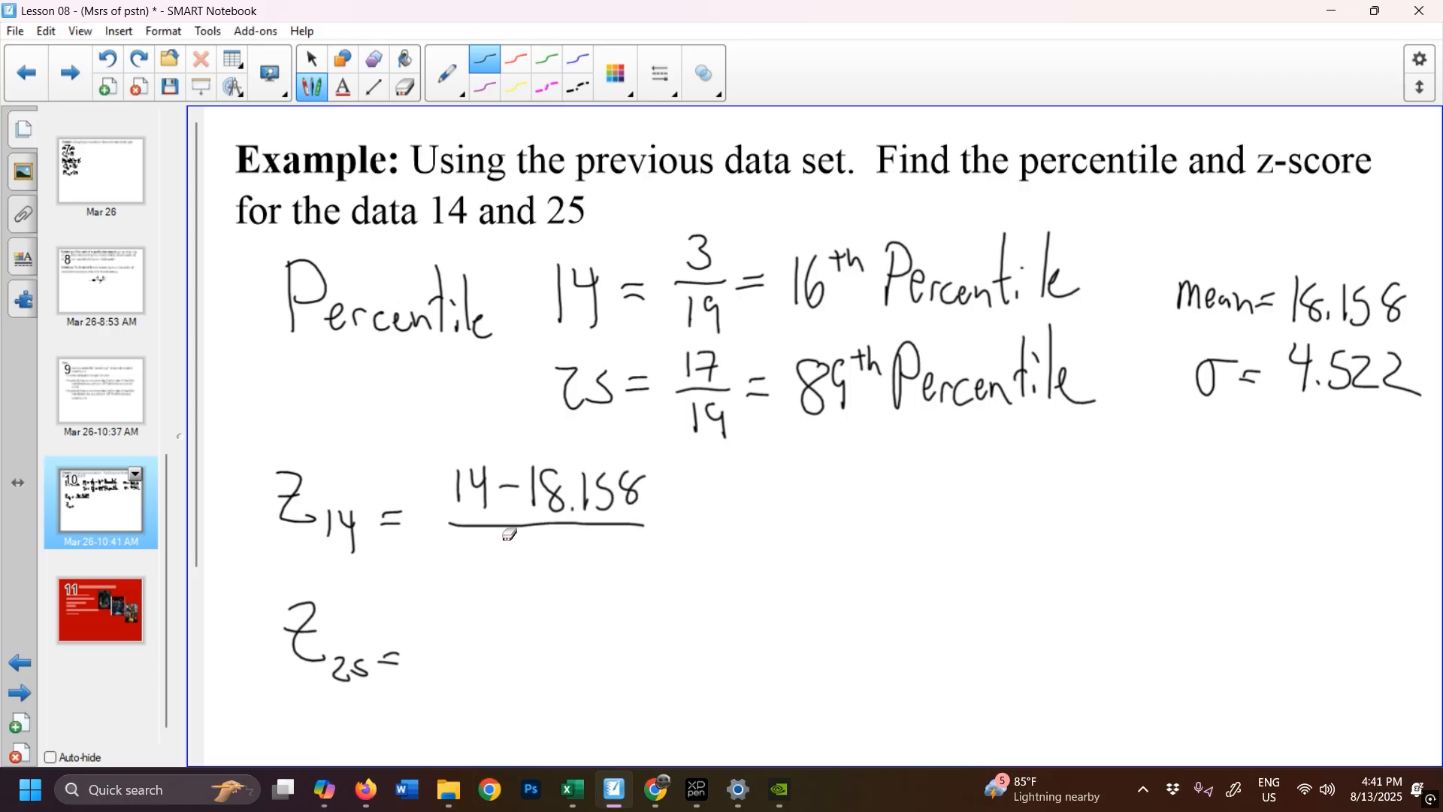
{"action": "mouse_move", "coordinate": [510, 538]}
{"action": "left_mouse_down"}
{"action": "mouse_move", "coordinate": [520, 570]}
{"action": "mouse_move", "coordinate": [635, 568]}
{"action": "left_mouse_up"}
{"action": "left_click", "coordinate": [535, 567]}
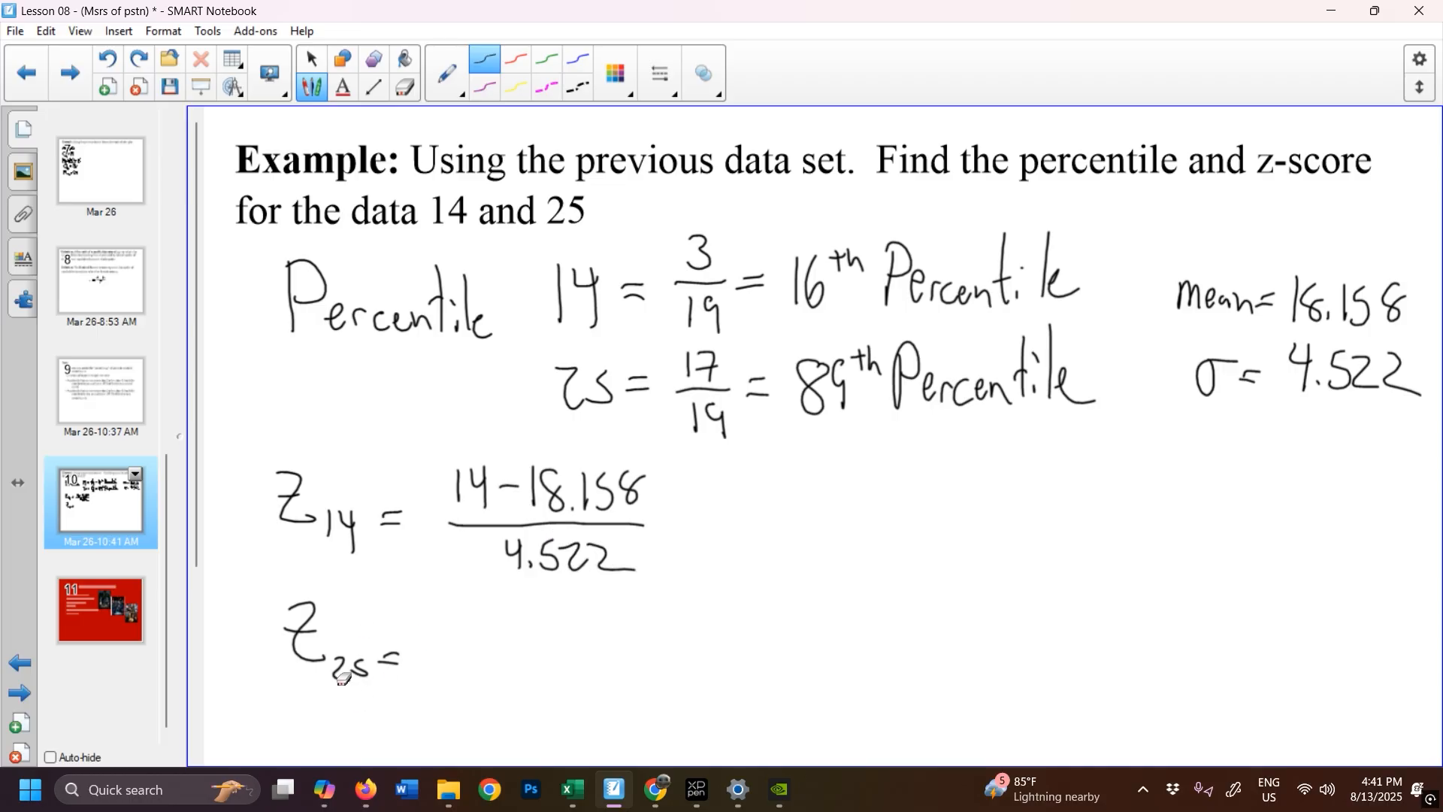
Step: Handwrite the fraction (25 − 18.158)/4.522 after "Z25 ="
{"action": "mouse_move", "coordinate": [456, 622]}
{"action": "left_mouse_down"}
{"action": "mouse_move", "coordinate": [469, 611]}
{"action": "mouse_move", "coordinate": [488, 649]}
{"action": "left_mouse_up"}
{"action": "left_click_drag", "start_coordinate": [508, 612], "coordinate": [497, 650]}
{"action": "mouse_move", "coordinate": [524, 636]}
{"action": "left_mouse_down"}
{"action": "mouse_move", "coordinate": [557, 662]}
{"action": "mouse_move", "coordinate": [618, 665]}
{"action": "mouse_move", "coordinate": [651, 638]}
{"action": "left_mouse_up"}
{"action": "left_click", "coordinate": [598, 661]}
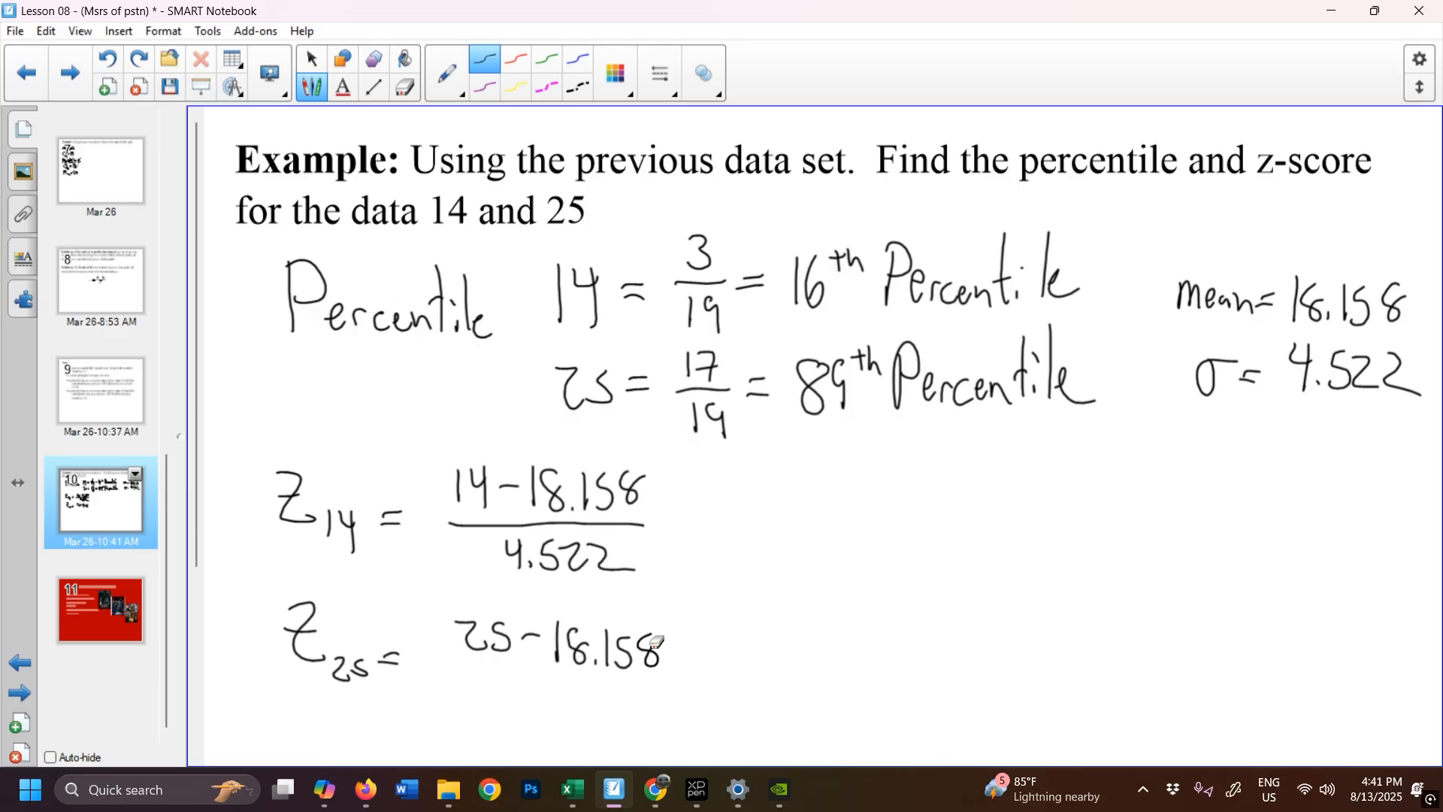
{"action": "left_click_drag", "start_coordinate": [457, 692], "coordinate": [644, 679]}
{"action": "left_click_drag", "start_coordinate": [525, 696], "coordinate": [533, 717]}
{"action": "mouse_move", "coordinate": [532, 702]}
{"action": "left_mouse_down"}
{"action": "mouse_move", "coordinate": [533, 734]}
{"action": "mouse_move", "coordinate": [560, 699]}
{"action": "mouse_move", "coordinate": [553, 729]}
{"action": "mouse_move", "coordinate": [620, 728]}
{"action": "left_mouse_up"}
{"action": "left_click", "coordinate": [554, 729]}
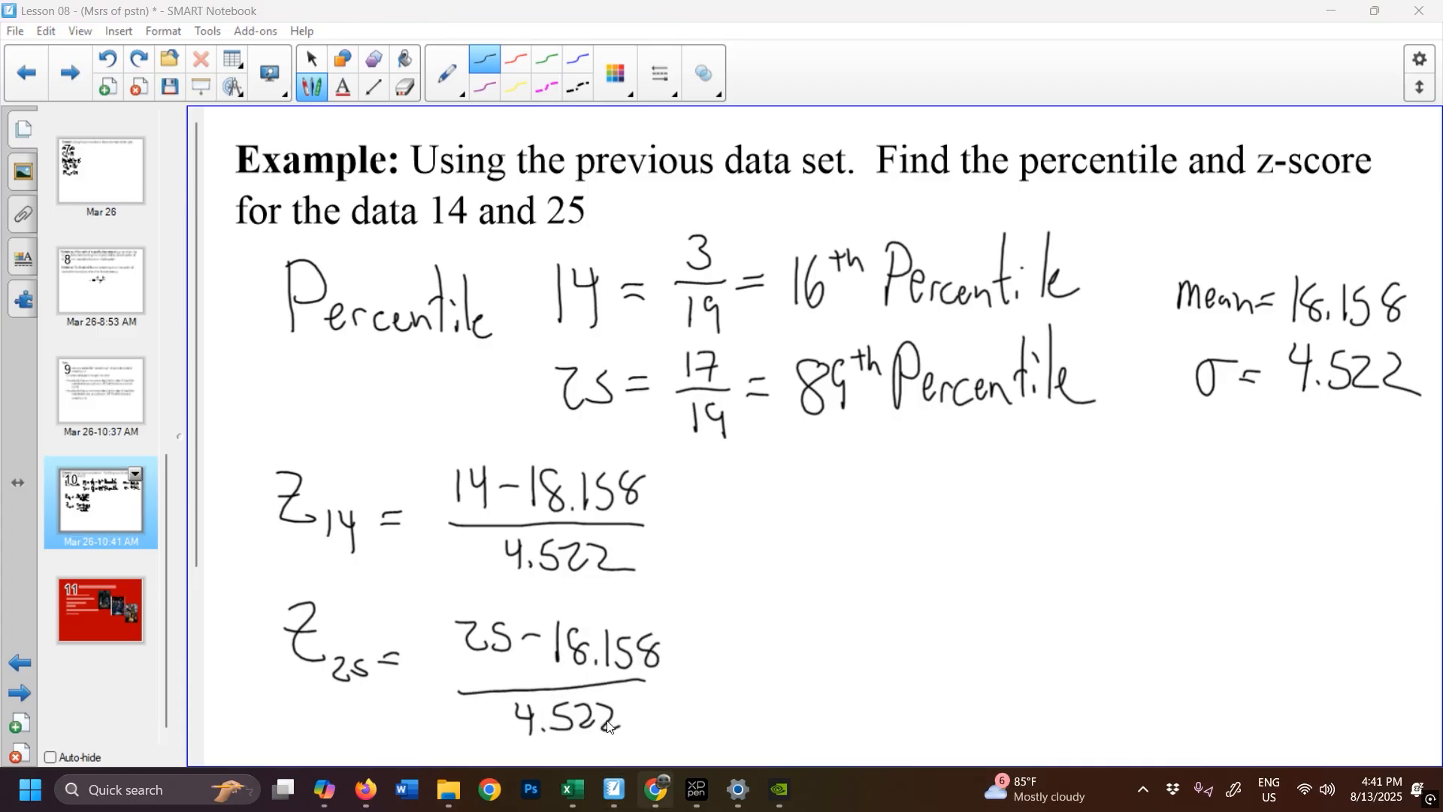
Step: Switch to Desmos and calculate the z-score of 14 in a new expression as (14 − a)/b
{"action": "left_click", "coordinate": [651, 782]}
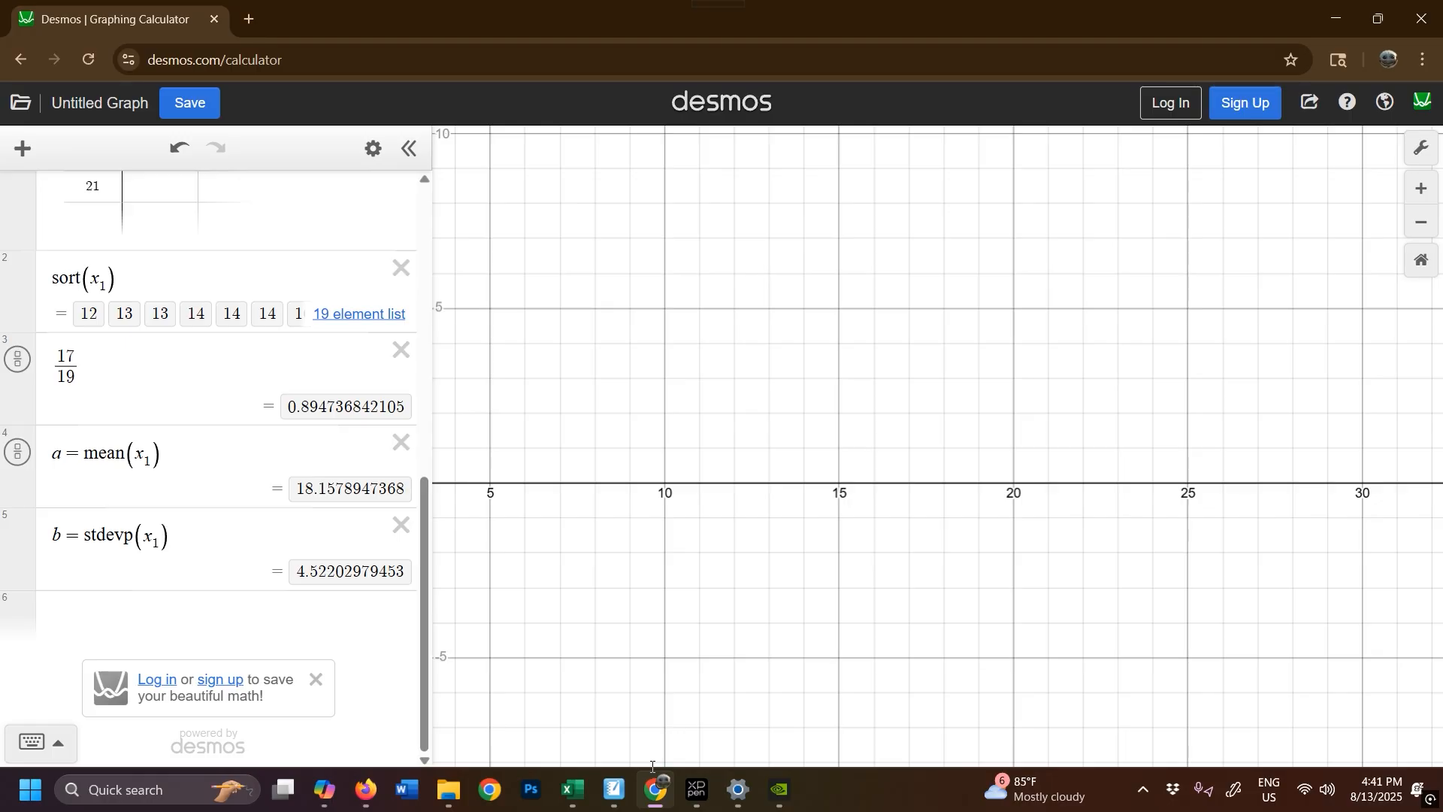
{"action": "left_click", "coordinate": [187, 616]}
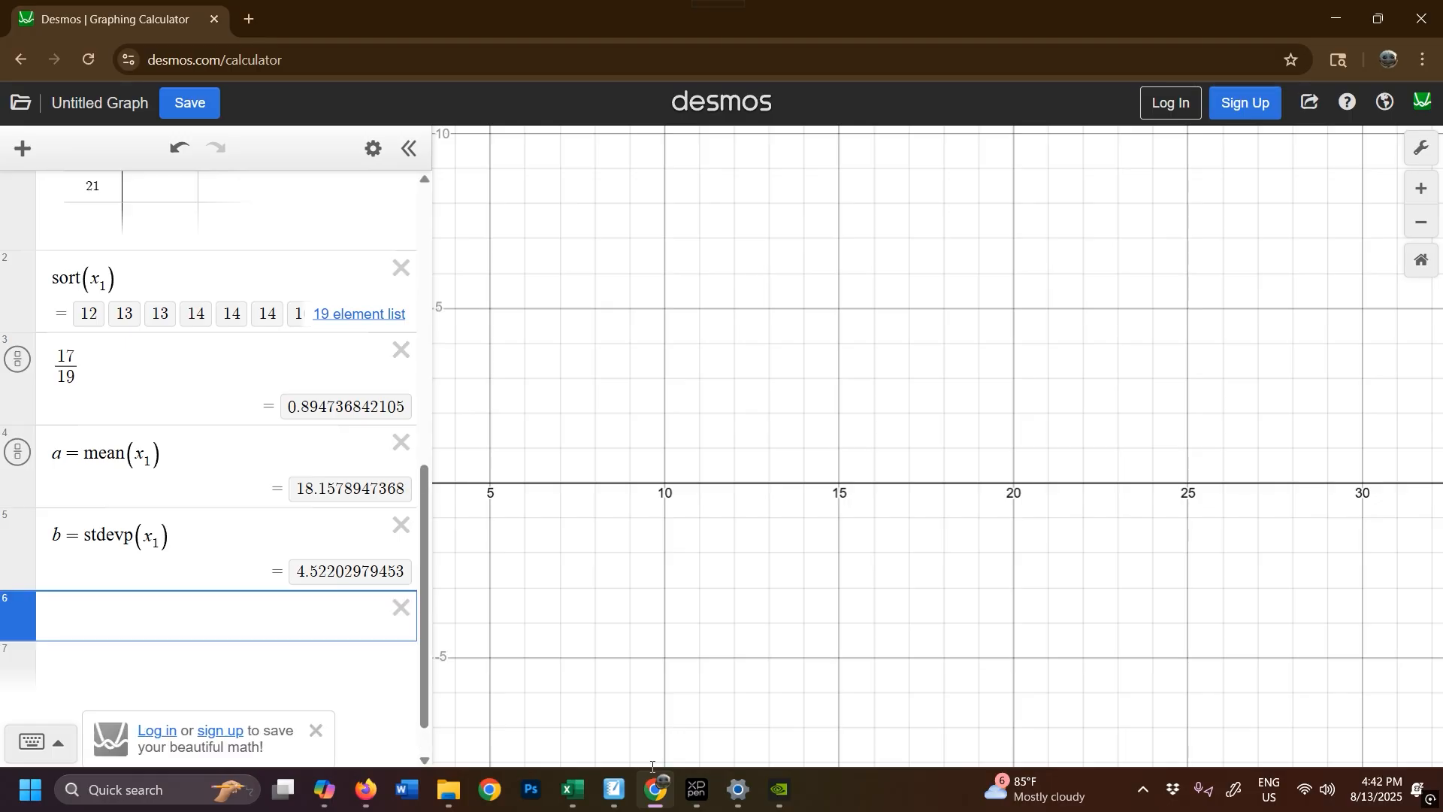
{"action": "type", "text": "d"}
{"action": "key", "text": "BackSpace"}
{"action": "type", "text": "a"}
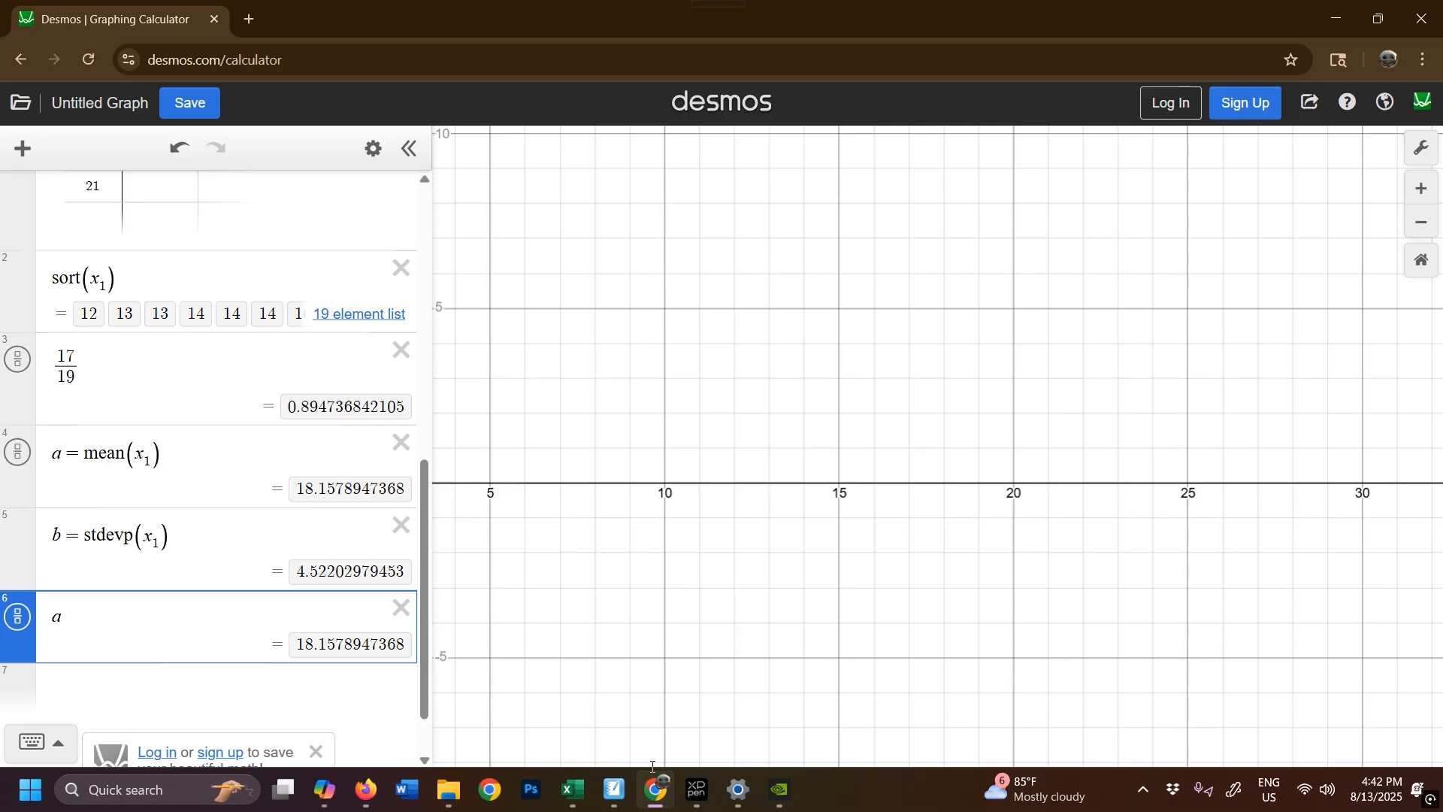
{"action": "key", "text": "BackSpace"}
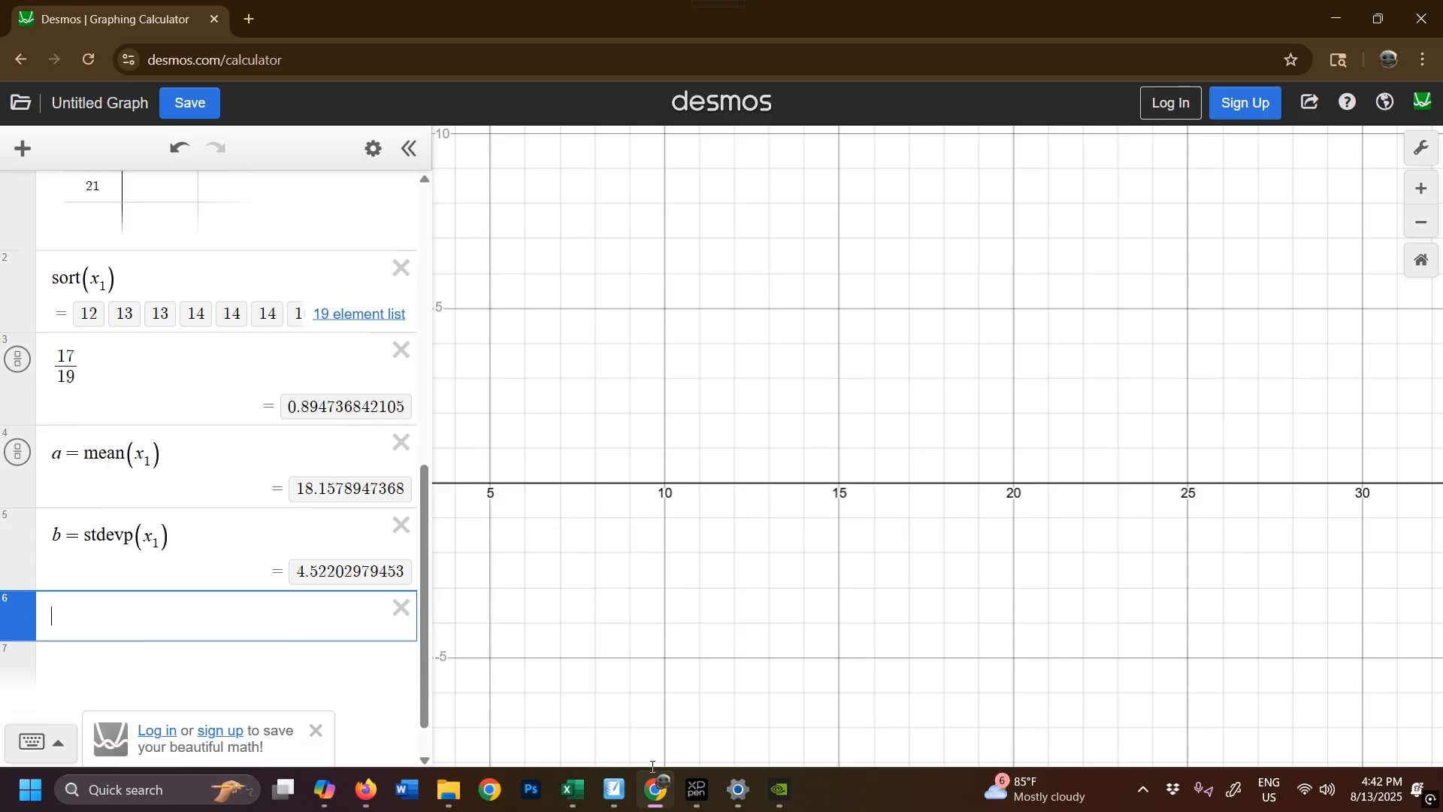
{"action": "type", "text": "("}
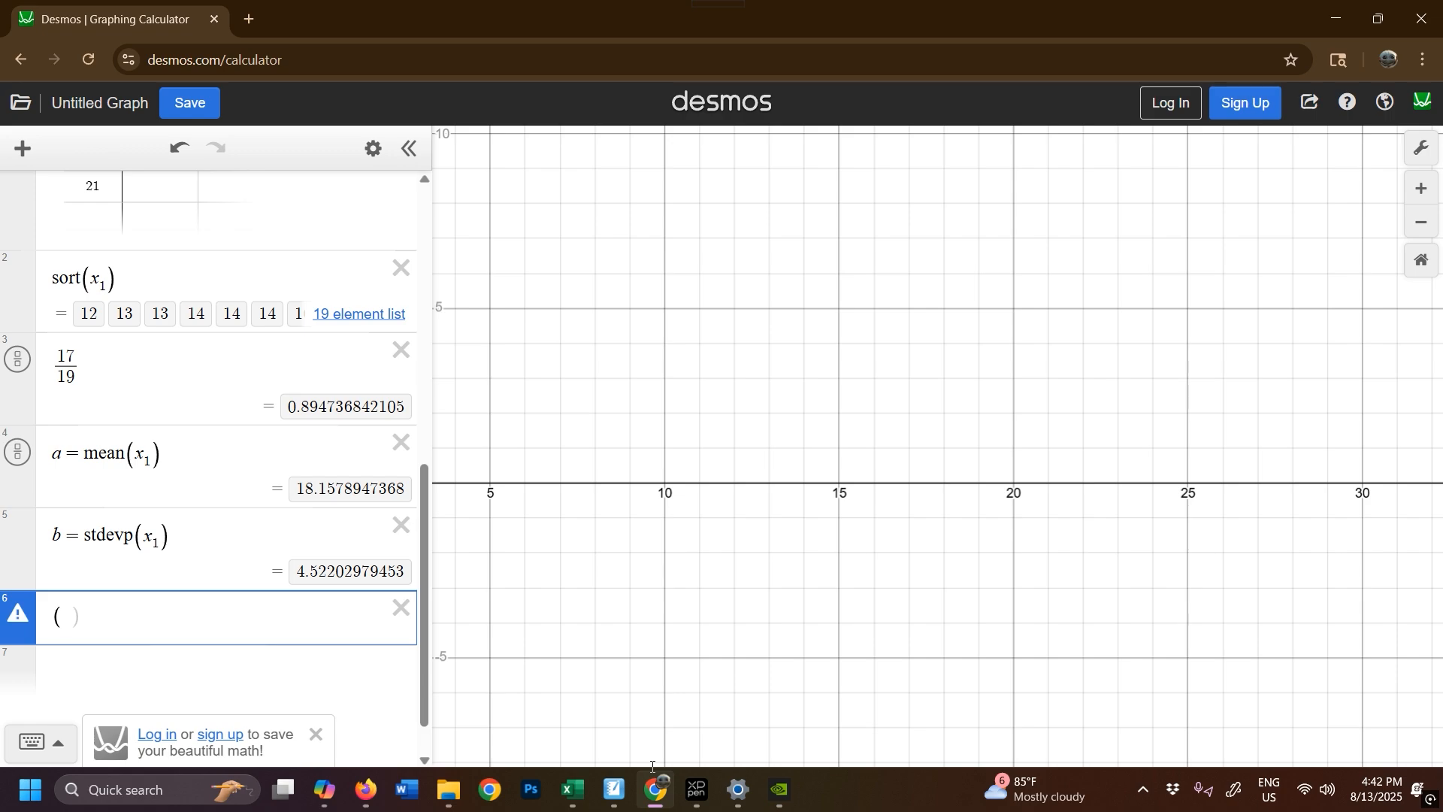
{"action": "type", "text": "14-a)"}
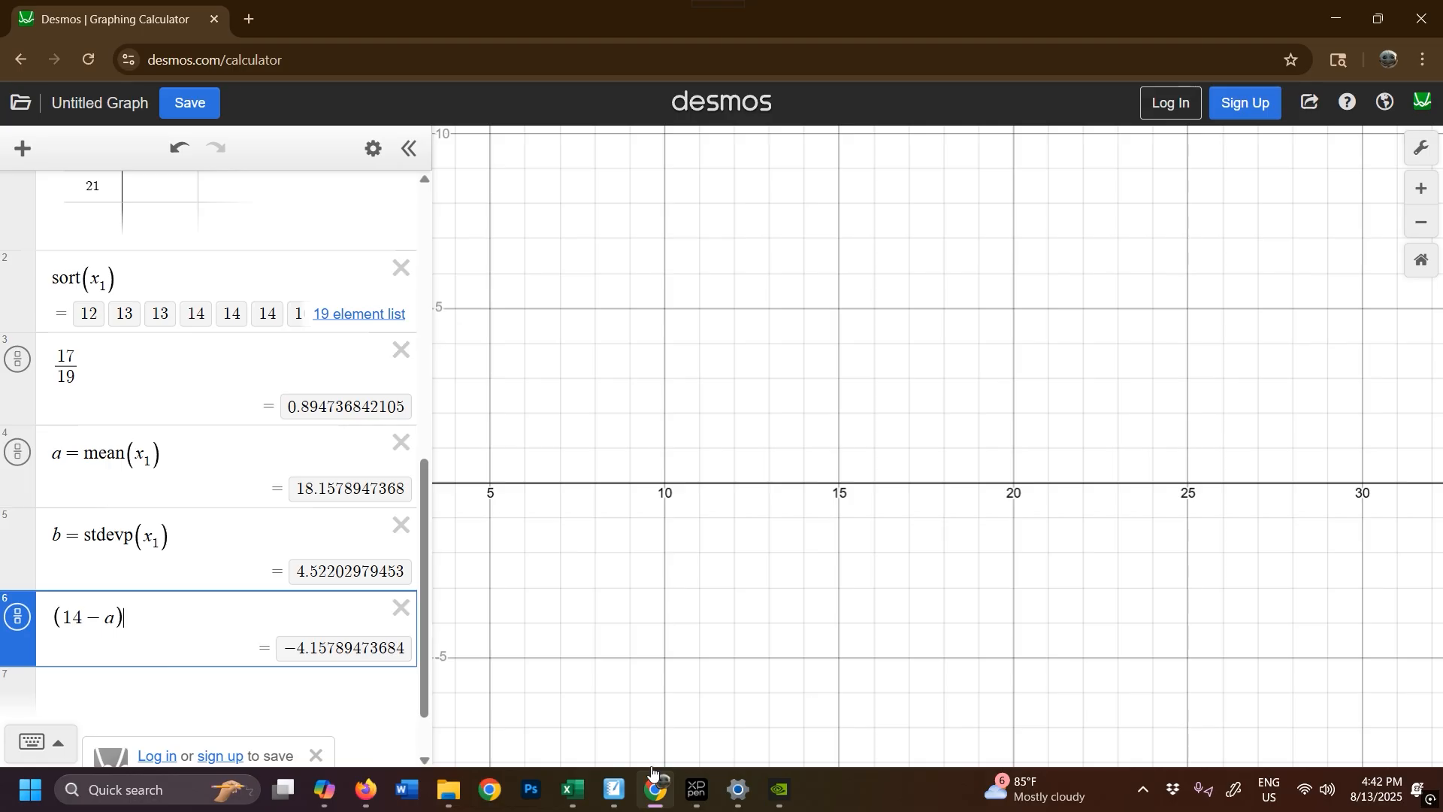
{"action": "type", "text": "/b"}
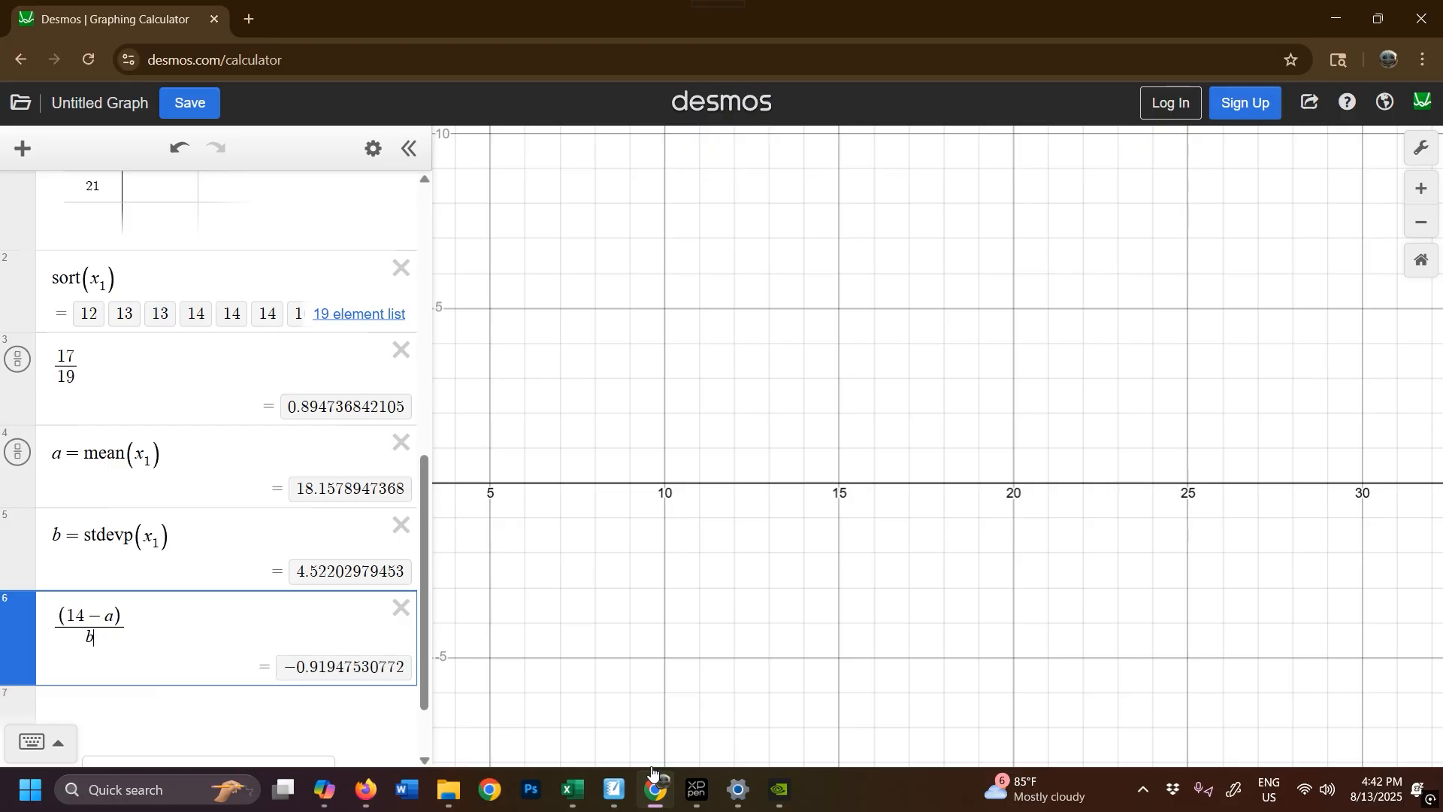
Step: Return to SMART Notebook and handwrite "= −0.919" after the Z14 fraction
{"action": "left_click", "coordinate": [614, 788]}
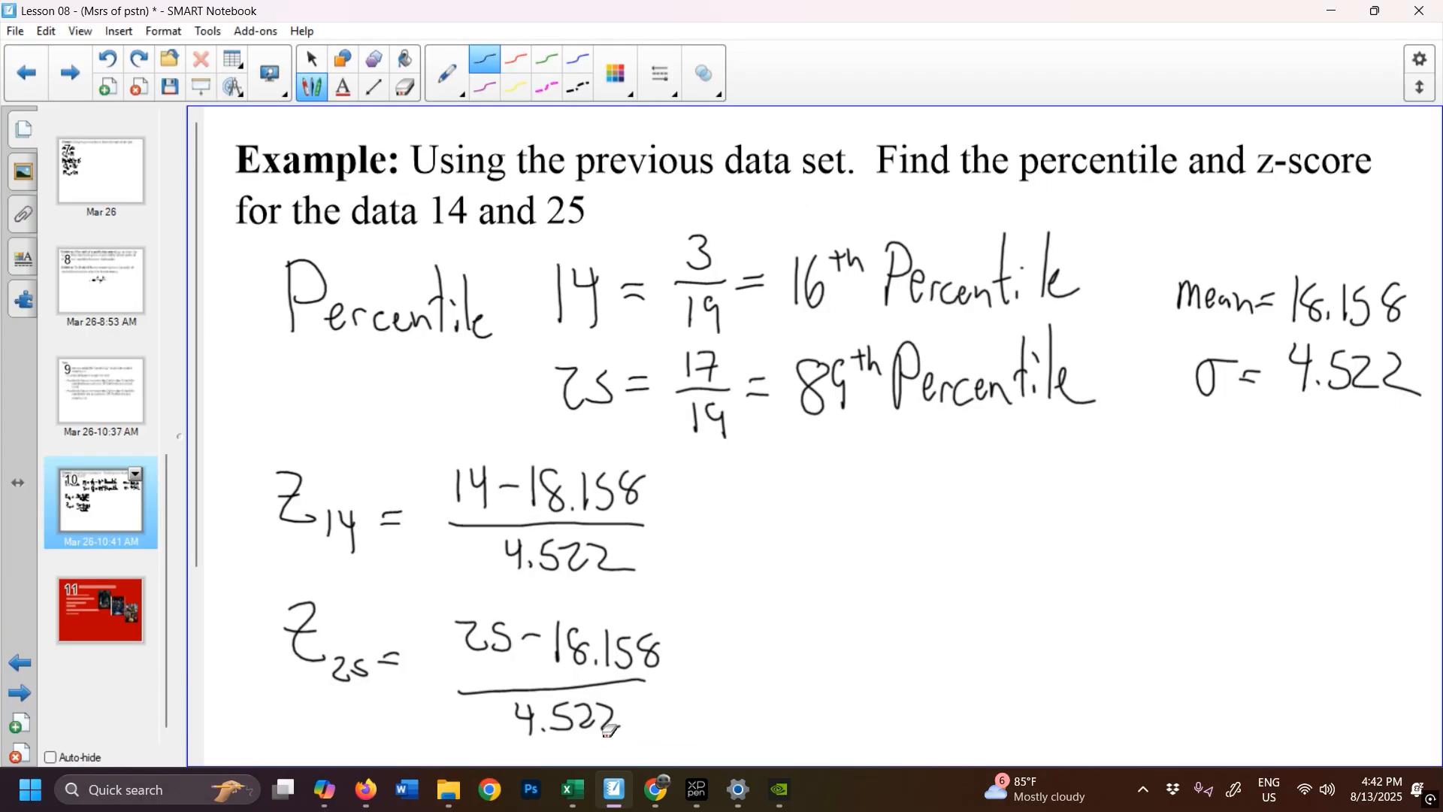
{"action": "mouse_move", "coordinate": [678, 524]}
{"action": "left_mouse_down"}
{"action": "mouse_move", "coordinate": [801, 532]}
{"action": "mouse_move", "coordinate": [858, 554]}
{"action": "left_mouse_up"}
{"action": "left_click", "coordinate": [819, 551]}
{"action": "left_click_drag", "start_coordinate": [881, 511], "coordinate": [888, 555]}
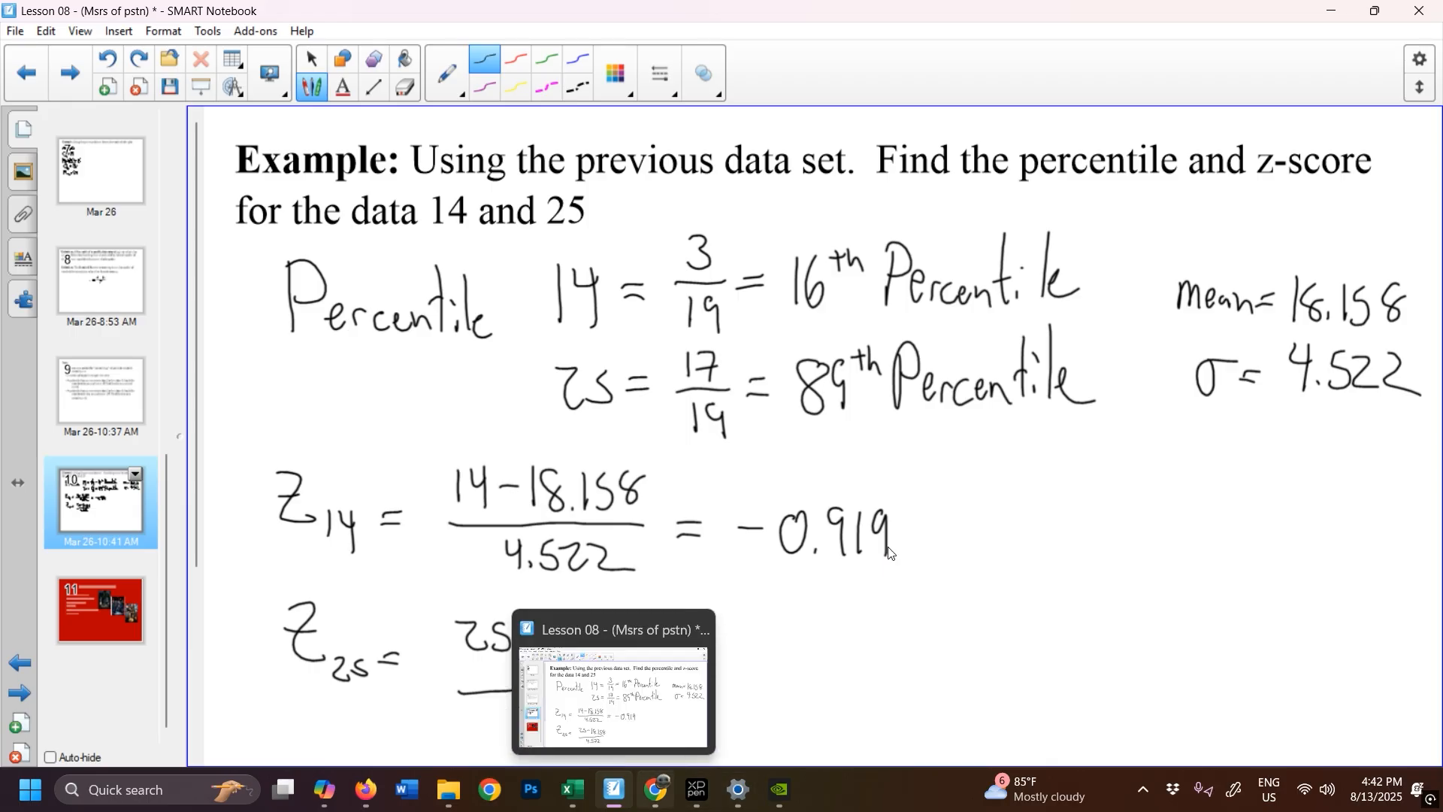
Step: Switch to Desmos and replace 14 with 25 in the z-score expression, making it (25 − a)/b
{"action": "left_click", "coordinate": [664, 781]}
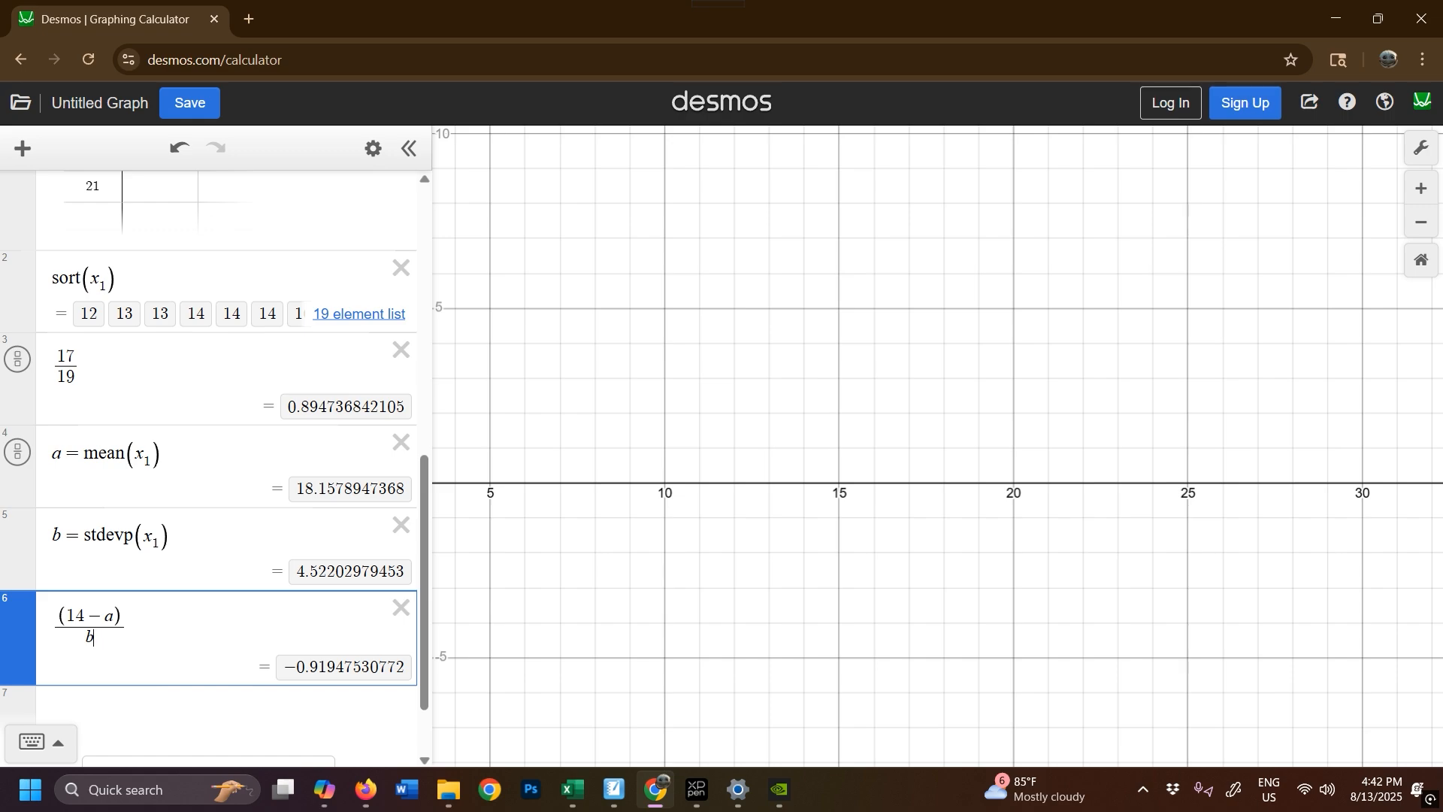
{"action": "key", "text": "Right"}
{"action": "key", "text": "Right"}
{"action": "key", "text": "BackSpace"}
{"action": "key", "text": "BackSpace"}
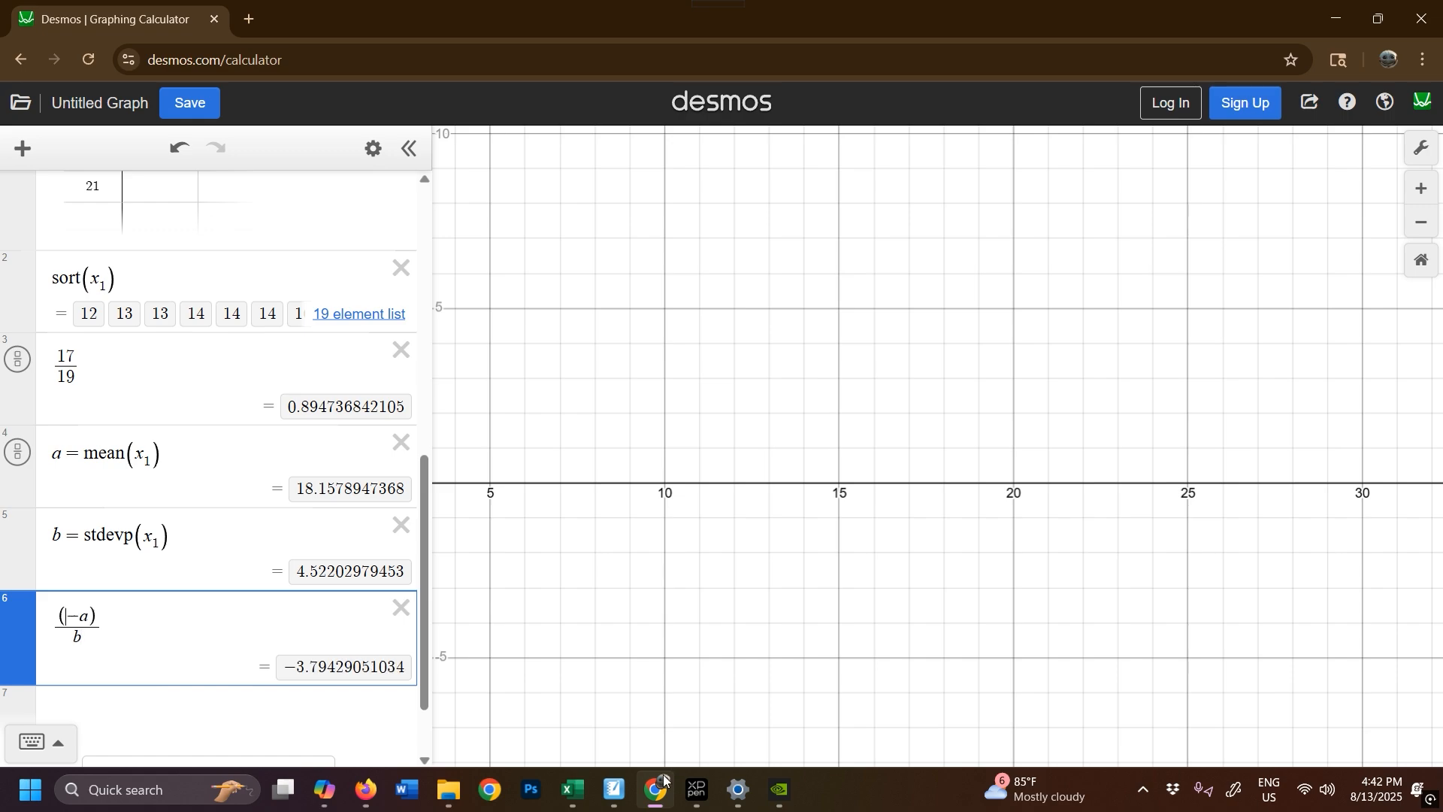
{"action": "type", "text": "25"}
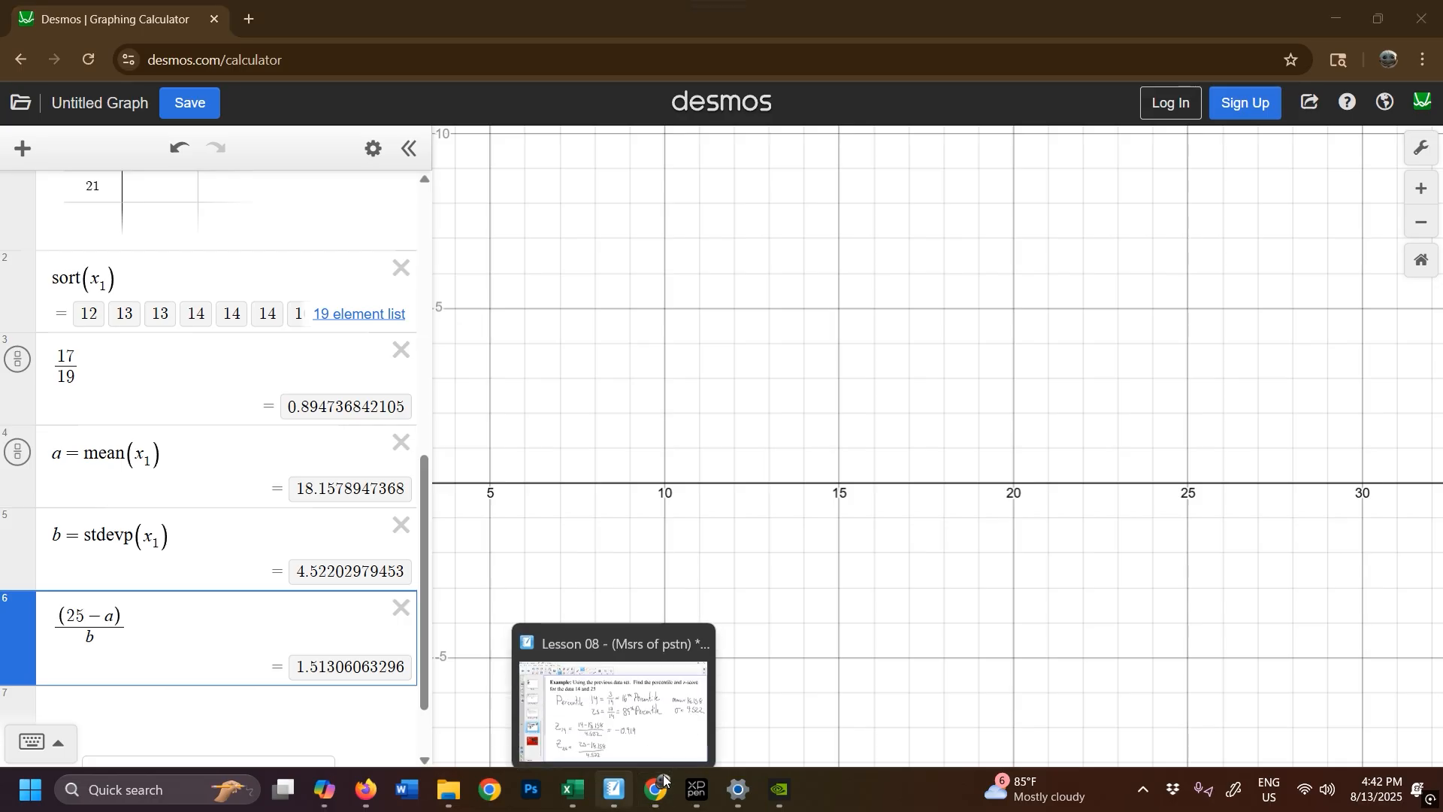
Step: Return to SMART Notebook and handwrite "= 1.513" after the Z25 fraction
{"action": "left_click", "coordinate": [614, 789]}
{"action": "mouse_move", "coordinate": [684, 657]}
{"action": "left_mouse_down"}
{"action": "mouse_move", "coordinate": [759, 693]}
{"action": "mouse_move", "coordinate": [810, 686]}
{"action": "left_mouse_up"}
{"action": "left_click_drag", "start_coordinate": [824, 647], "coordinate": [821, 688]}
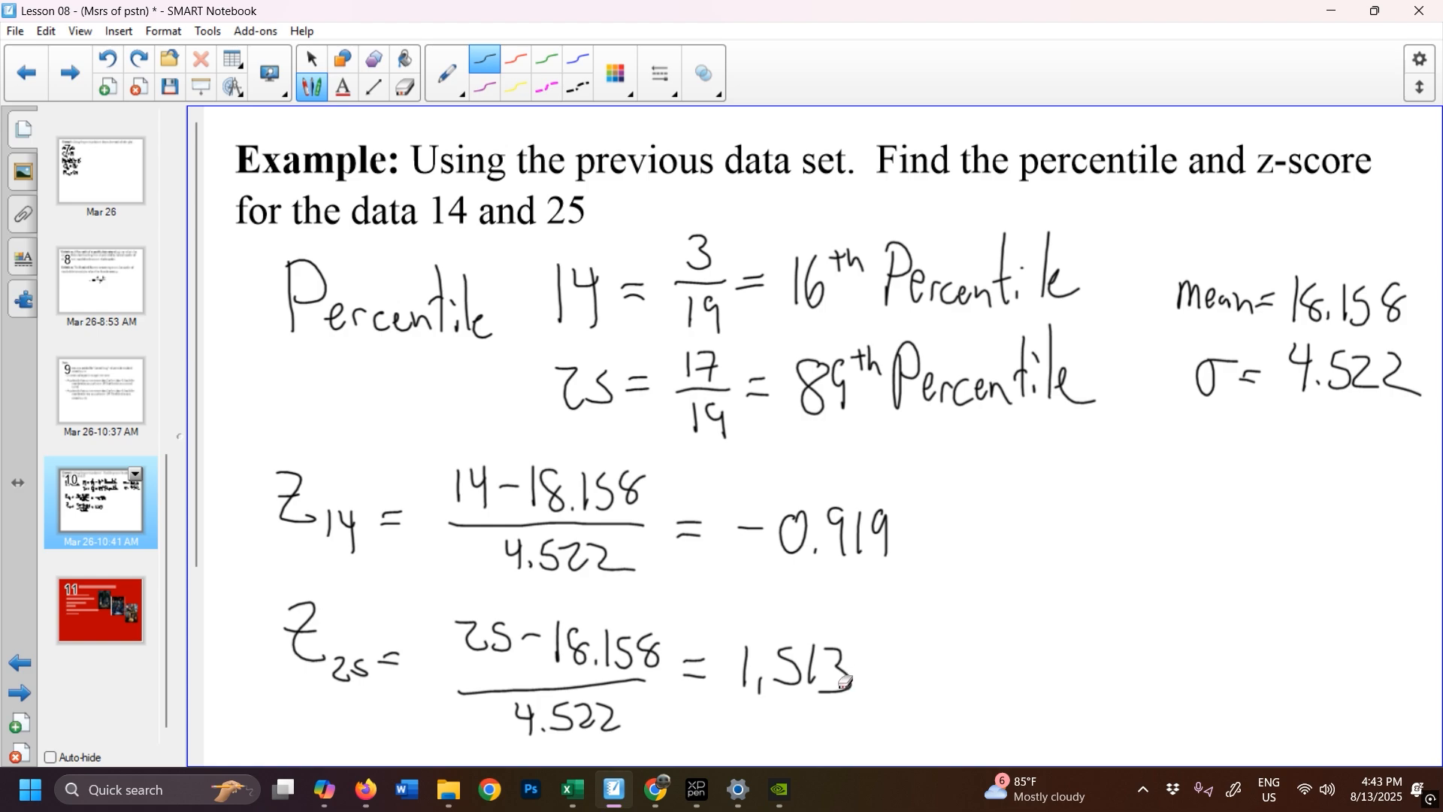
Step: Draw a closing curly brace spanning both z-score results and handwrite "Neither of these values" beside it
{"action": "mouse_move", "coordinate": [905, 487]}
{"action": "left_mouse_down"}
{"action": "mouse_move", "coordinate": [936, 565]}
{"action": "mouse_move", "coordinate": [894, 700]}
{"action": "left_mouse_up"}
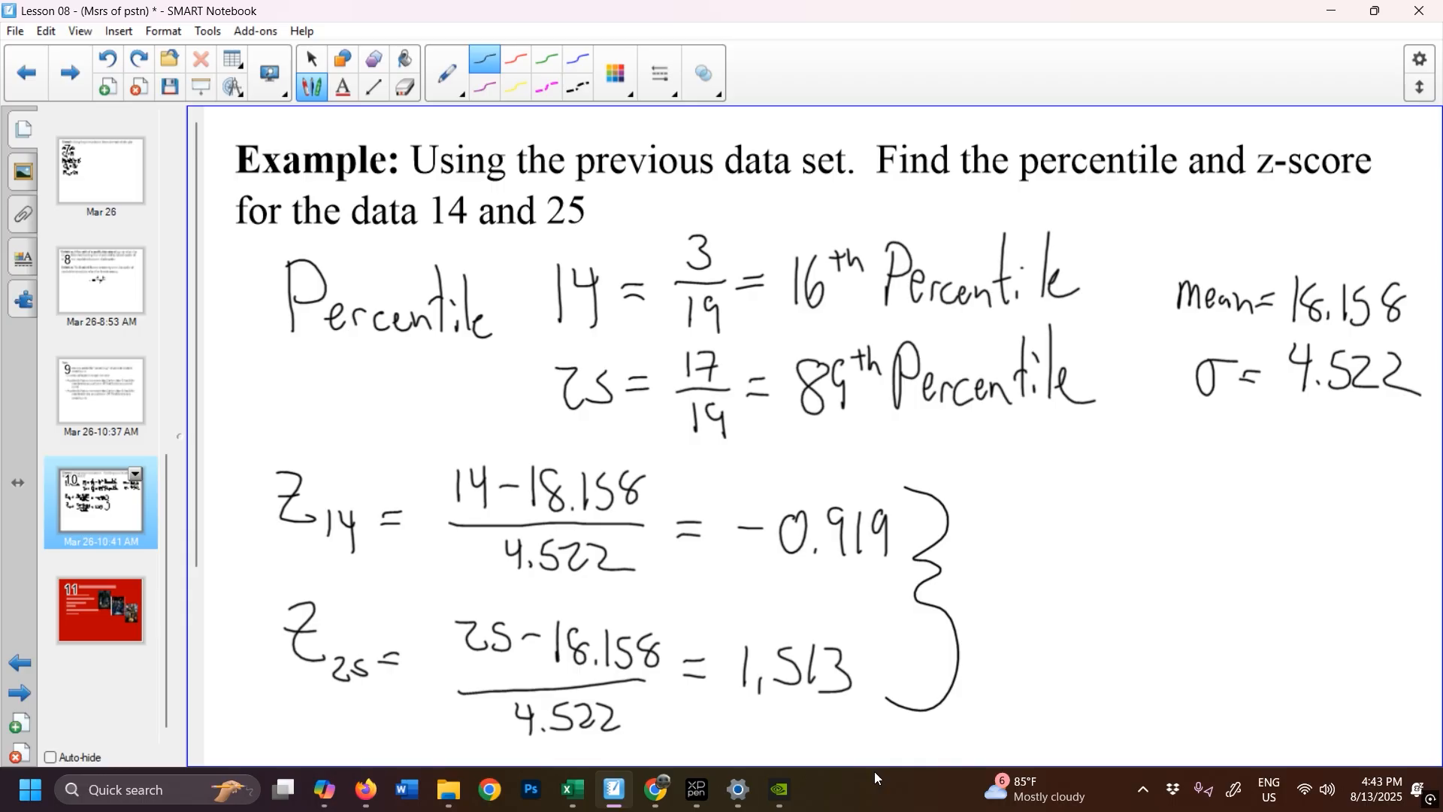
{"action": "mouse_move", "coordinate": [995, 539]}
{"action": "left_mouse_down"}
{"action": "mouse_move", "coordinate": [1026, 497]}
{"action": "mouse_move", "coordinate": [1054, 540]}
{"action": "left_mouse_up"}
{"action": "left_click", "coordinate": [1055, 517]}
{"action": "left_click_drag", "start_coordinate": [1071, 488], "coordinate": [1068, 544]}
{"action": "left_click_drag", "start_coordinate": [1061, 512], "coordinate": [1112, 538]}
{"action": "mouse_move", "coordinate": [1115, 538]}
{"action": "left_mouse_down"}
{"action": "mouse_move", "coordinate": [1160, 528]}
{"action": "mouse_move", "coordinate": [1170, 547]}
{"action": "left_mouse_up"}
{"action": "left_click_drag", "start_coordinate": [1164, 526], "coordinate": [1225, 547]}
{"action": "mouse_move", "coordinate": [1207, 520]}
{"action": "left_mouse_down"}
{"action": "mouse_move", "coordinate": [1265, 529]}
{"action": "mouse_move", "coordinate": [1282, 558]}
{"action": "left_mouse_up"}
{"action": "mouse_move", "coordinate": [1289, 544]}
{"action": "left_mouse_down"}
{"action": "mouse_move", "coordinate": [1306, 557]}
{"action": "mouse_move", "coordinate": [1345, 527]}
{"action": "mouse_move", "coordinate": [1357, 550]}
{"action": "left_mouse_up"}
{"action": "mouse_move", "coordinate": [1369, 490]}
{"action": "left_mouse_down"}
{"action": "mouse_move", "coordinate": [1366, 552]}
{"action": "mouse_move", "coordinate": [1399, 553]}
{"action": "left_mouse_up"}
{"action": "left_click_drag", "start_coordinate": [1409, 526], "coordinate": [1403, 559]}
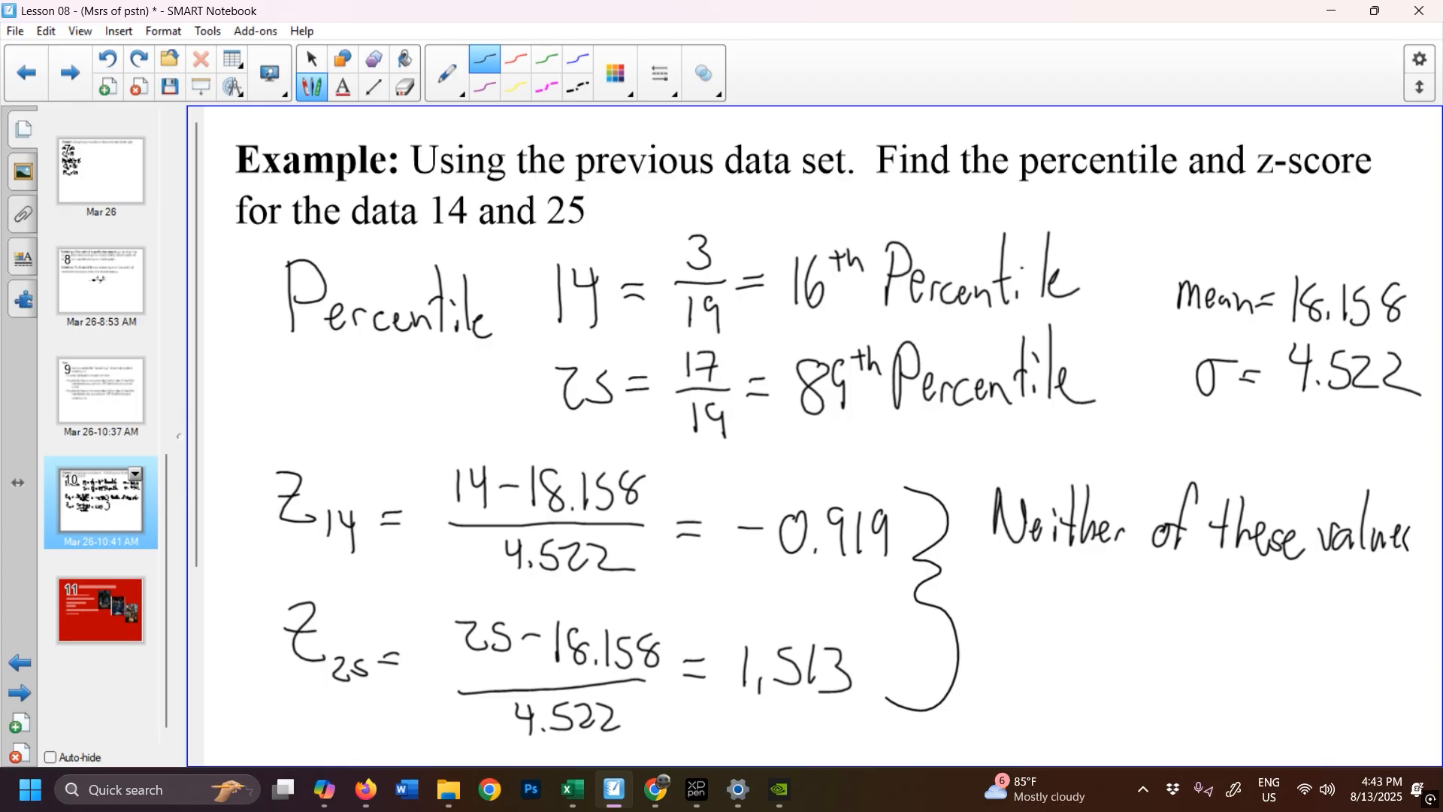
Step: Complete the handwritten conclusion with "would be considered unusual" below "Neither of these values"
{"action": "left_click_drag", "start_coordinate": [994, 586], "coordinate": [1073, 616]}
{"action": "left_click_drag", "start_coordinate": [1096, 600], "coordinate": [1083, 621]}
{"action": "left_click_drag", "start_coordinate": [1099, 565], "coordinate": [1099, 622]}
{"action": "mouse_move", "coordinate": [1129, 564]}
{"action": "left_mouse_down"}
{"action": "mouse_move", "coordinate": [1129, 605]}
{"action": "mouse_move", "coordinate": [1146, 617]}
{"action": "left_mouse_up"}
{"action": "mouse_move", "coordinate": [1143, 608]}
{"action": "left_mouse_down"}
{"action": "mouse_move", "coordinate": [1199, 601]}
{"action": "mouse_move", "coordinate": [1215, 617]}
{"action": "left_mouse_up"}
{"action": "left_click_drag", "start_coordinate": [1227, 595], "coordinate": [1231, 615]}
{"action": "left_click_drag", "start_coordinate": [1235, 618], "coordinate": [1274, 611]}
{"action": "mouse_move", "coordinate": [1294, 594]}
{"action": "left_mouse_down"}
{"action": "mouse_move", "coordinate": [1287, 615]}
{"action": "mouse_move", "coordinate": [1304, 617]}
{"action": "left_mouse_up"}
{"action": "left_click_drag", "start_coordinate": [1311, 607], "coordinate": [1360, 618]}
{"action": "left_click_drag", "start_coordinate": [1391, 570], "coordinate": [1386, 650]}
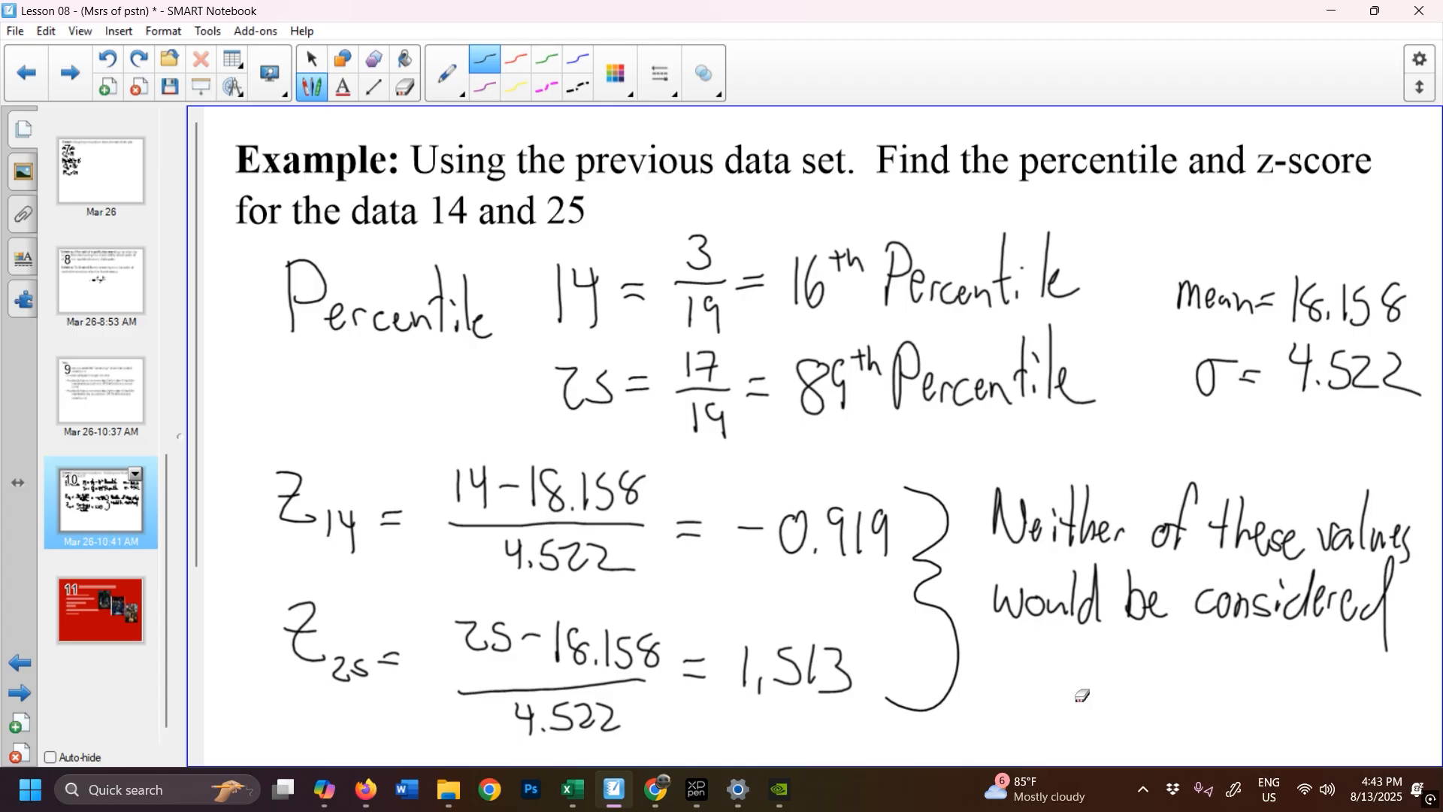
{"action": "mouse_move", "coordinate": [1083, 661]}
{"action": "left_mouse_down"}
{"action": "mouse_move", "coordinate": [1113, 663]}
{"action": "mouse_move", "coordinate": [1135, 703]}
{"action": "mouse_move", "coordinate": [1157, 702]}
{"action": "left_mouse_up"}
{"action": "left_click_drag", "start_coordinate": [1160, 692], "coordinate": [1193, 709]}
{"action": "mouse_move", "coordinate": [1208, 693]}
{"action": "left_mouse_down"}
{"action": "mouse_move", "coordinate": [1201, 711]}
{"action": "mouse_move", "coordinate": [1213, 711]}
{"action": "left_mouse_up"}
{"action": "left_click_drag", "start_coordinate": [1225, 649], "coordinate": [1223, 718]}
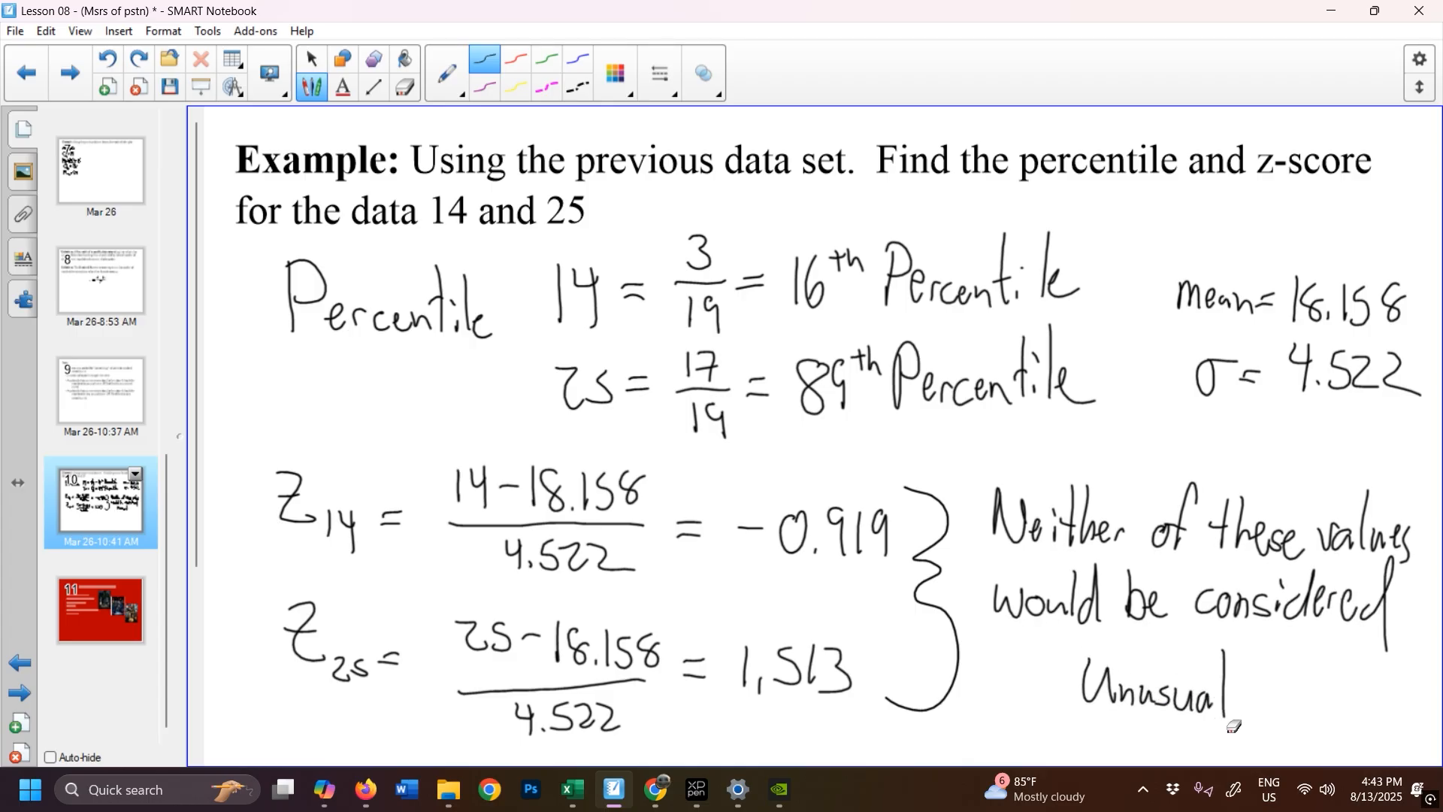